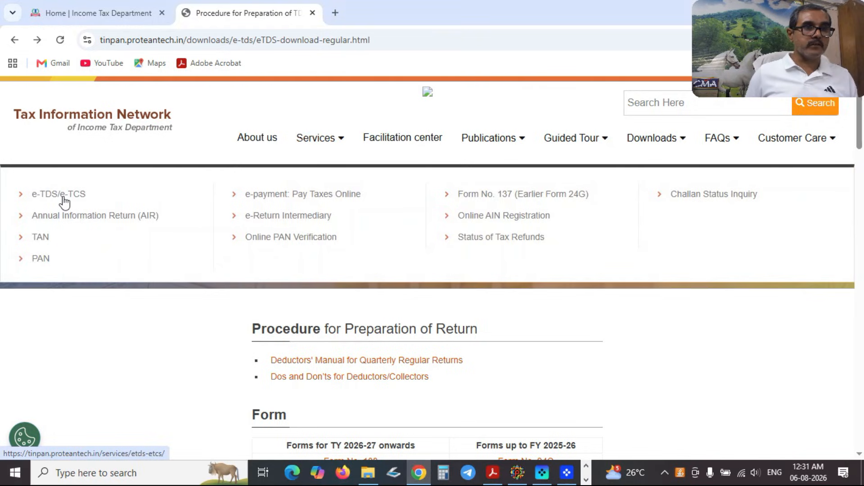
Open the e-TDS/e-TCS services page and scroll down to the FVU 1.1, 9.5 and 2.191 download links.
left_click(63, 198)
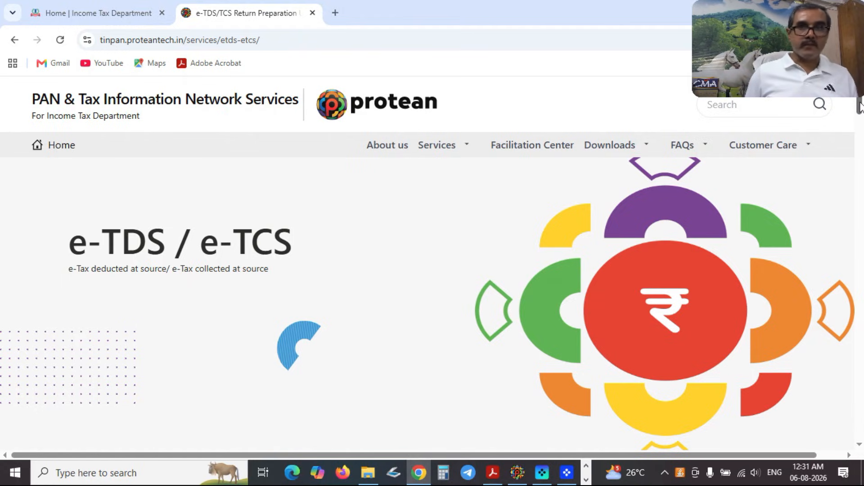
left_click_drag(859, 107, 851, 172)
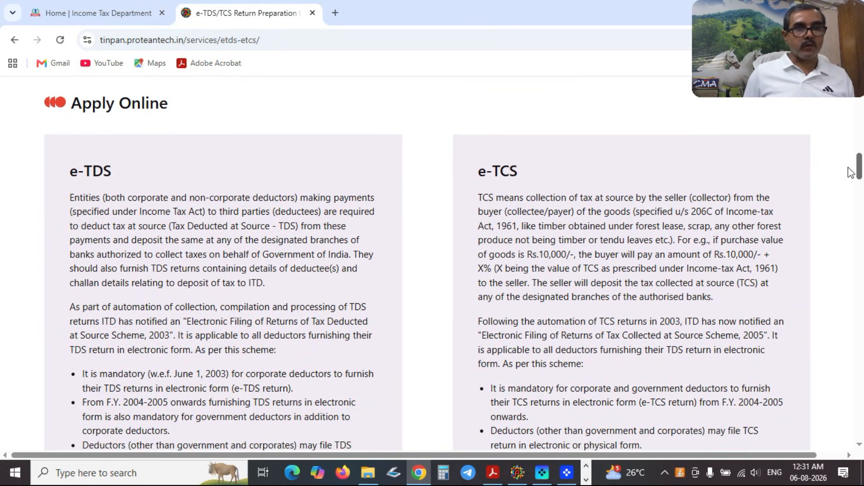
left_click_drag(850, 172, 850, 179)
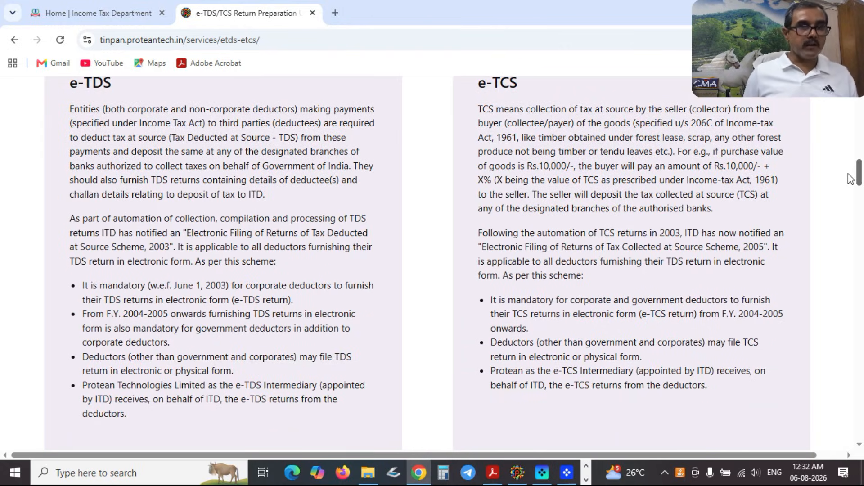
left_click_drag(850, 179, 849, 203)
scroll(849, 204, "down", 1)
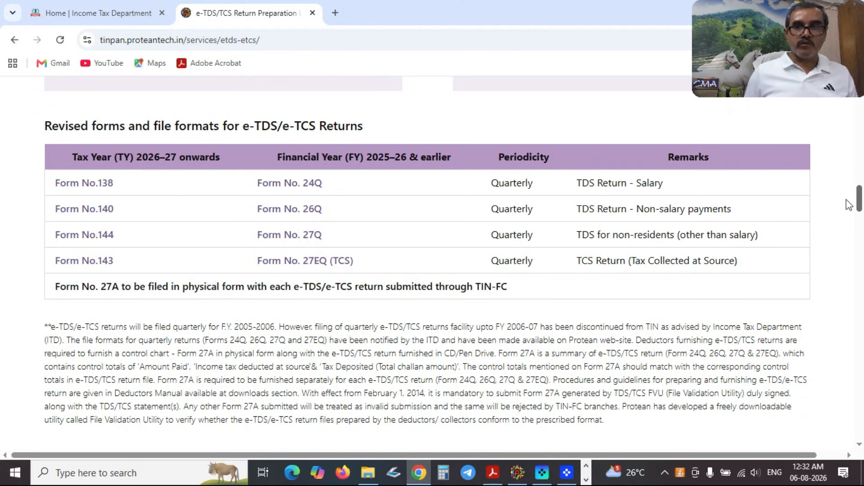
scroll(849, 204, "down", 5)
scroll(852, 226, "down", 2)
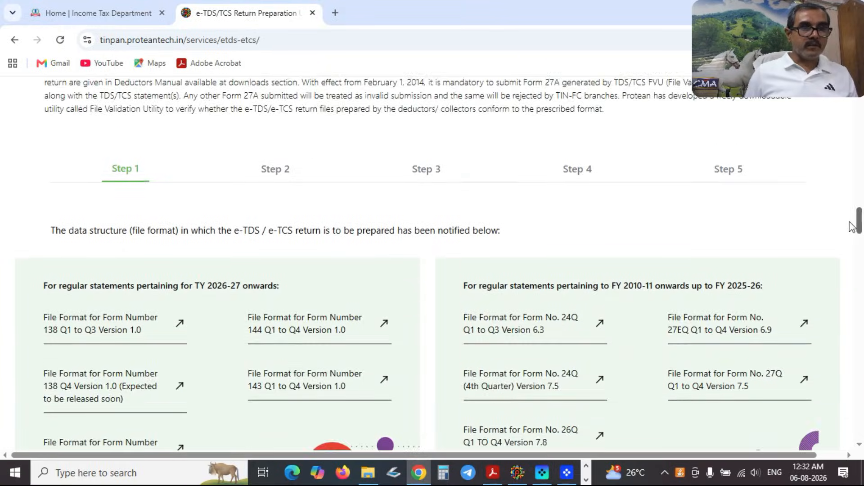
left_click_drag(854, 231, 859, 300)
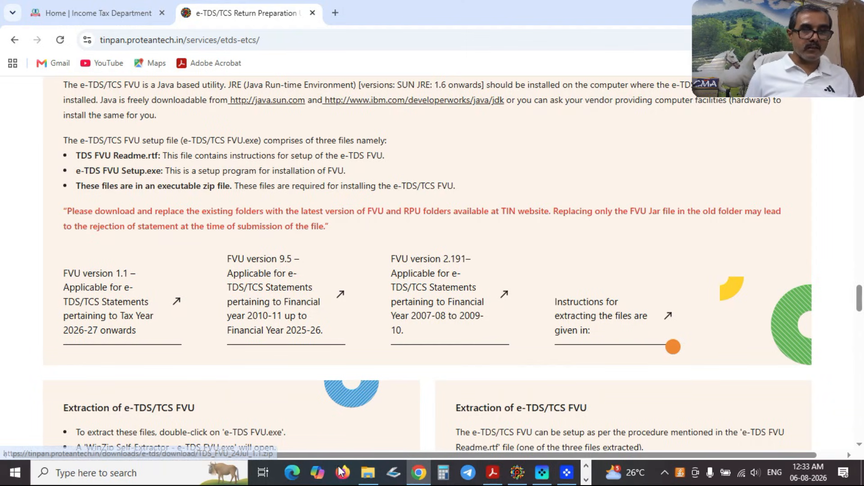
Run TDS_RPU.bat from C:\TDS_RPU_1.1_22JULY2026_LATEST and dismiss the Java prerequisites message.
left_click(375, 477)
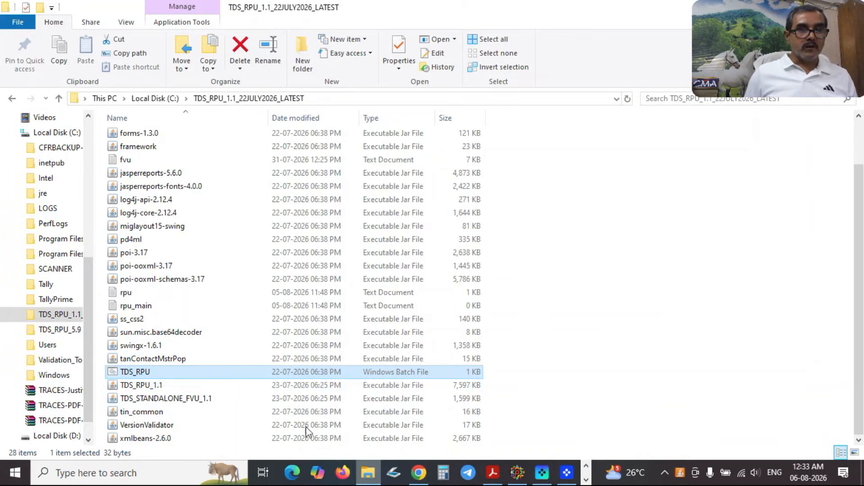
left_click(59, 98)
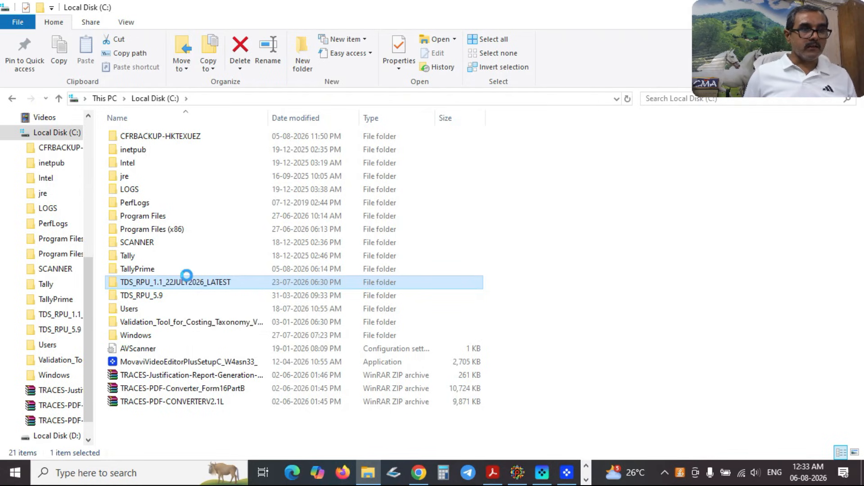
double_click(184, 282)
left_click_drag(857, 172, 860, 212)
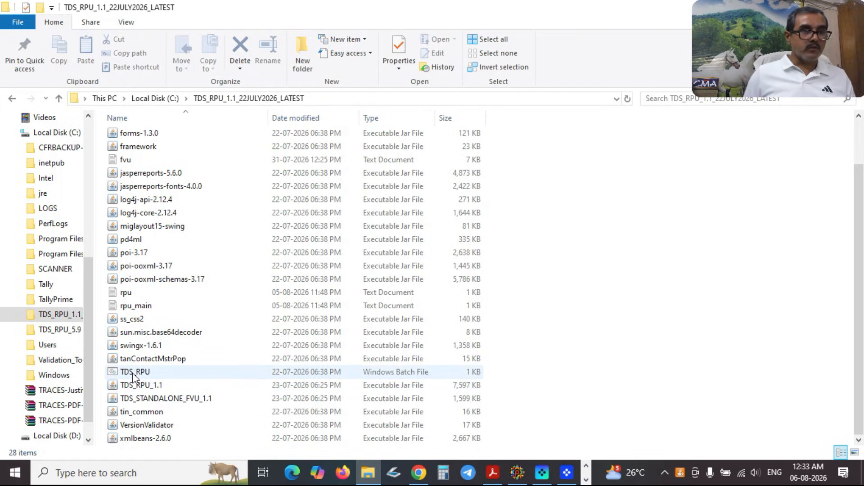
left_click(132, 372)
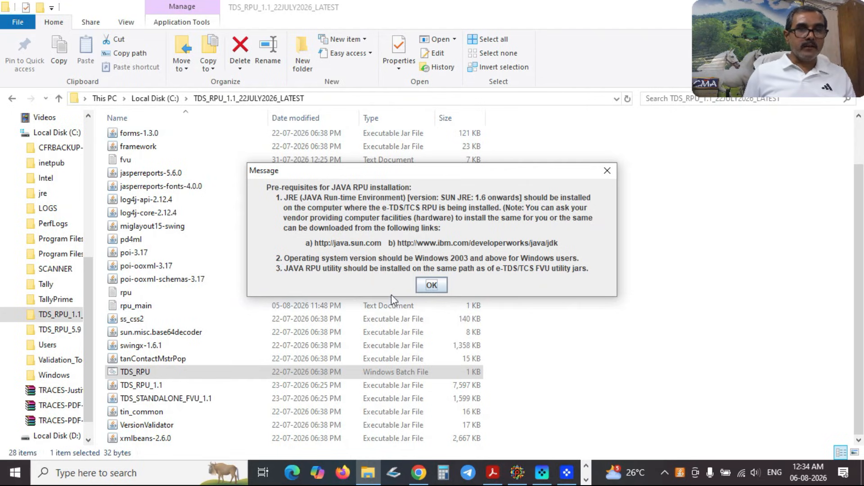
left_click(436, 285)
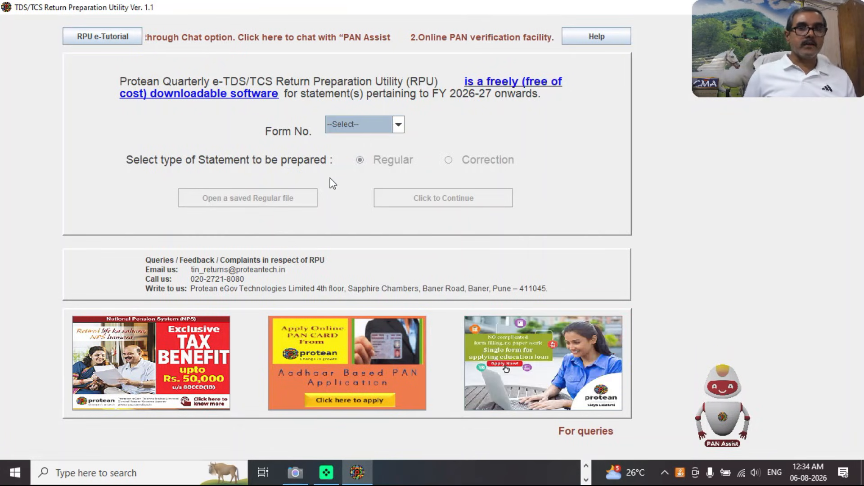
Choose Form No. 140 as a Regular statement and continue to the blank entry screen.
left_click(399, 125)
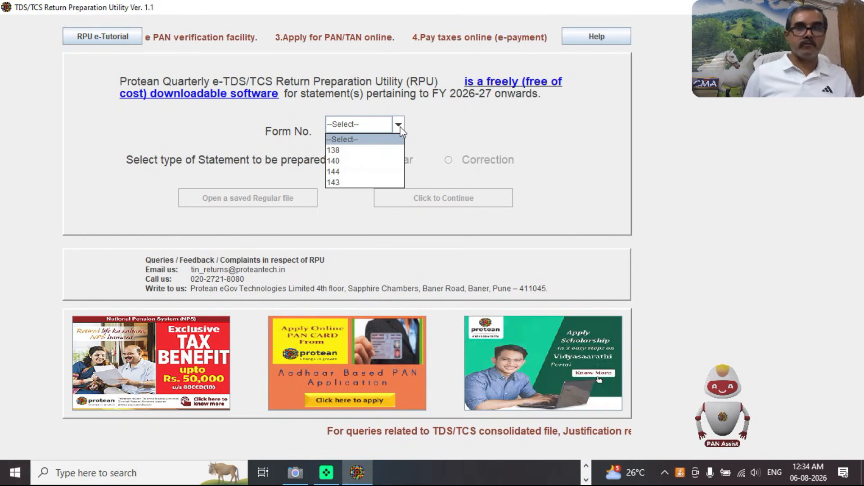
left_click(348, 160)
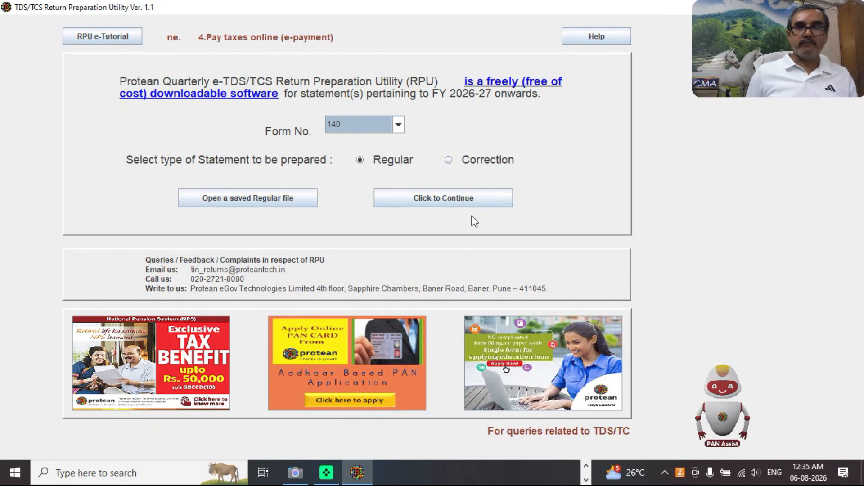
left_click(440, 202)
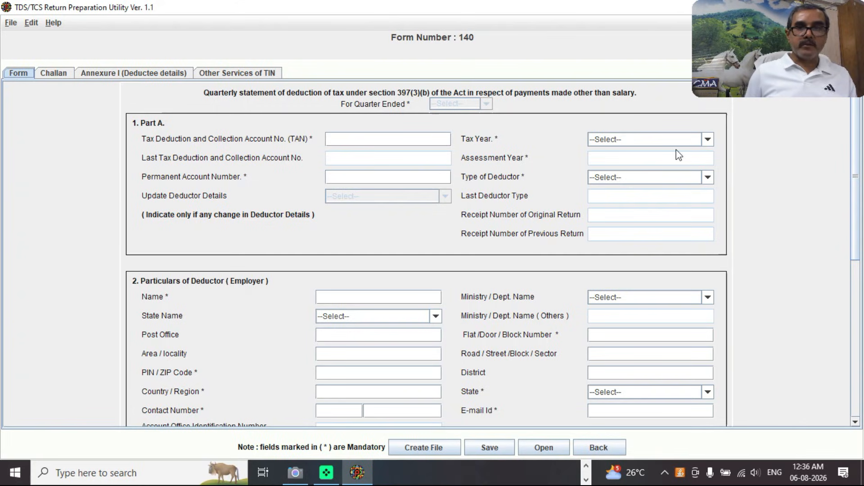
Set the tax year to 2026-2027 and the quarter ended to Q1.
left_click(708, 140)
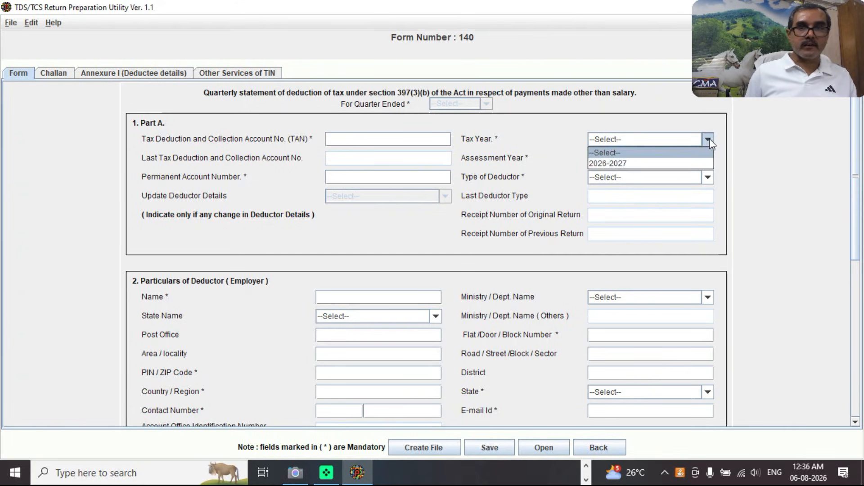
left_click(641, 164)
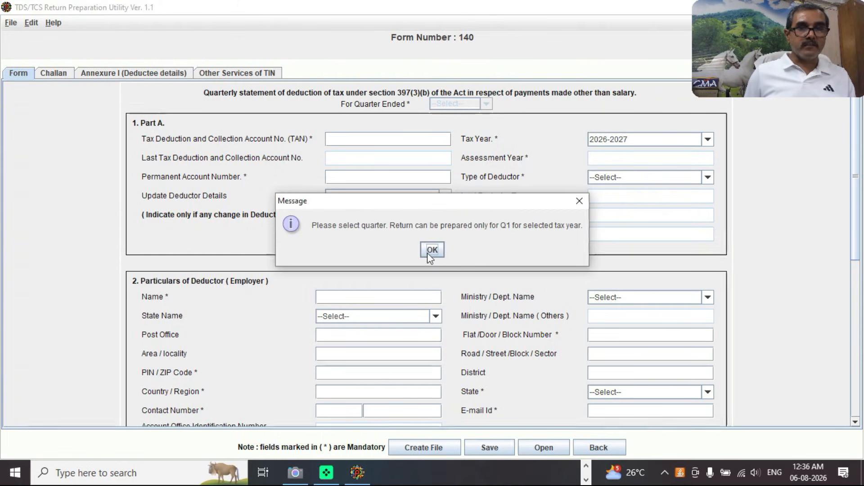
left_click(432, 251)
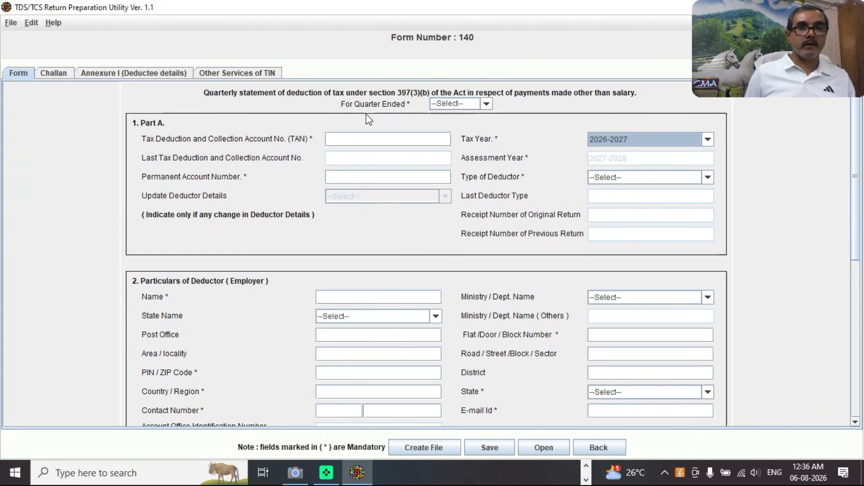
left_click(488, 105)
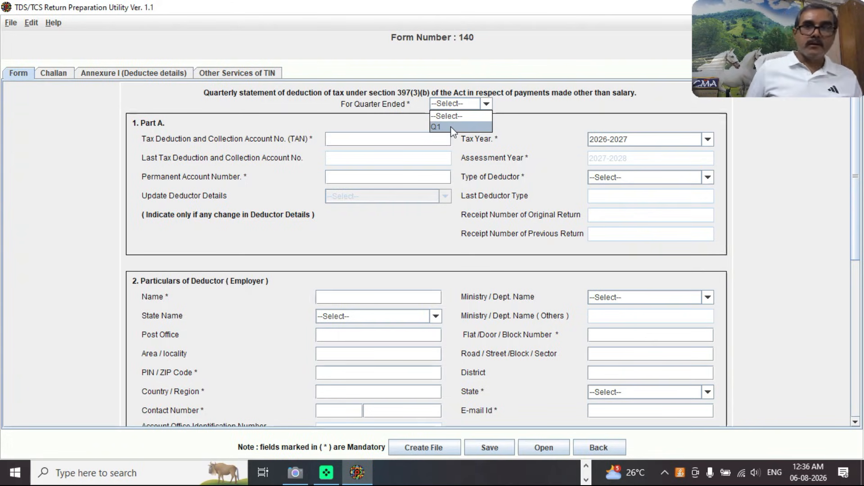
left_click(450, 127)
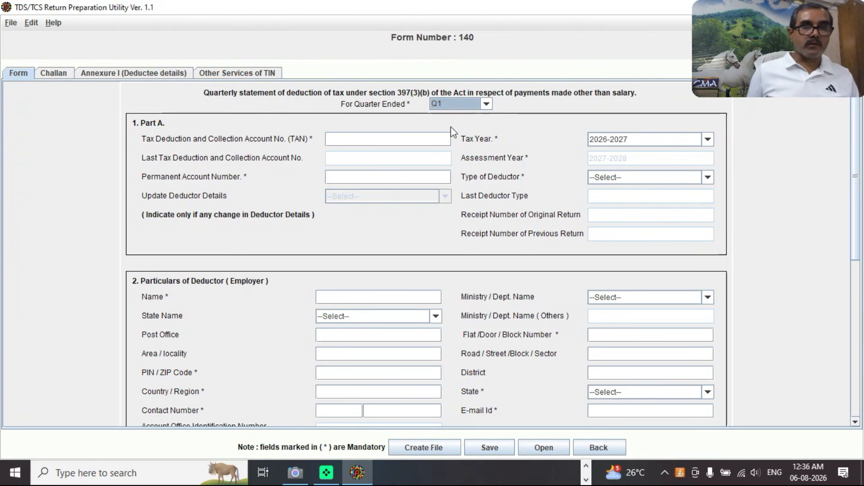
Look through the Type of Deductor options without choosing one.
left_click(350, 140)
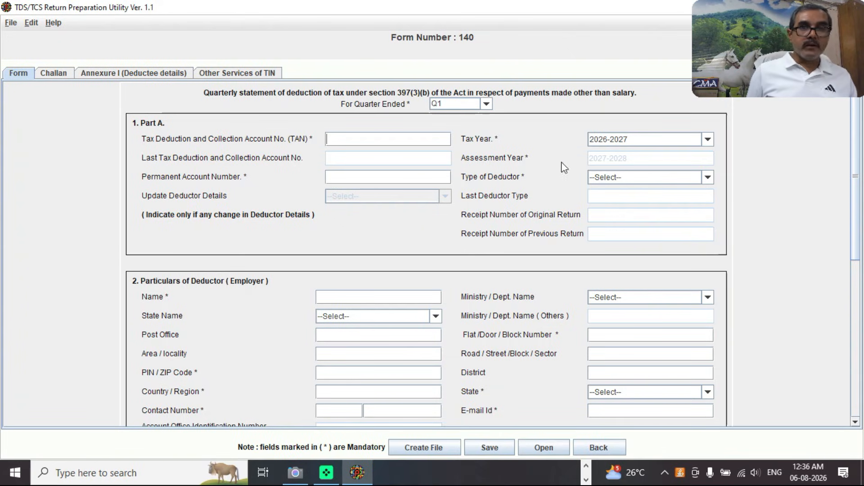
left_click(630, 179)
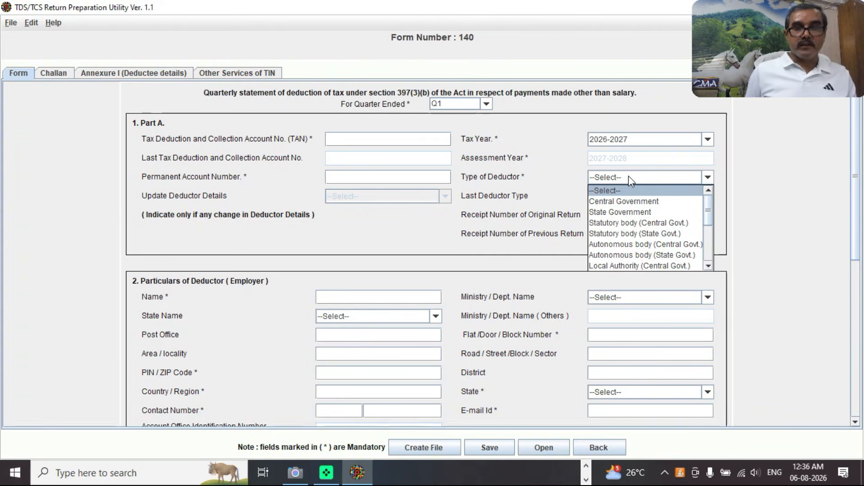
left_click_drag(710, 209, 712, 246)
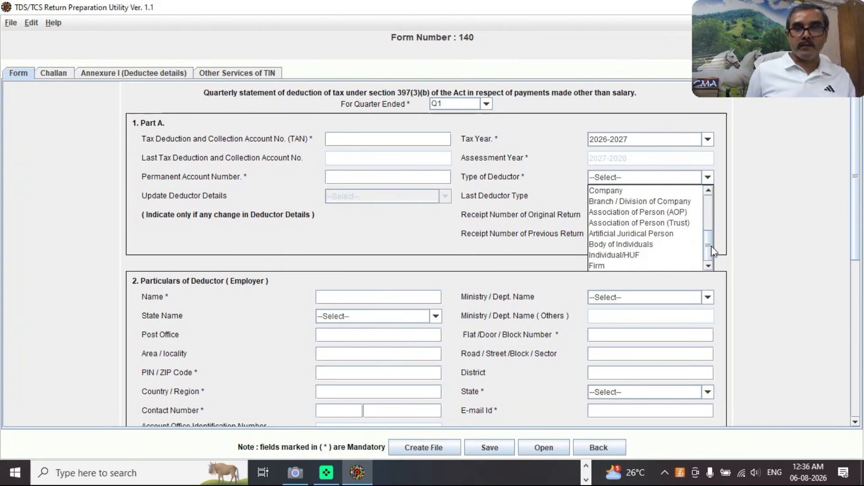
left_click_drag(712, 250, 710, 210)
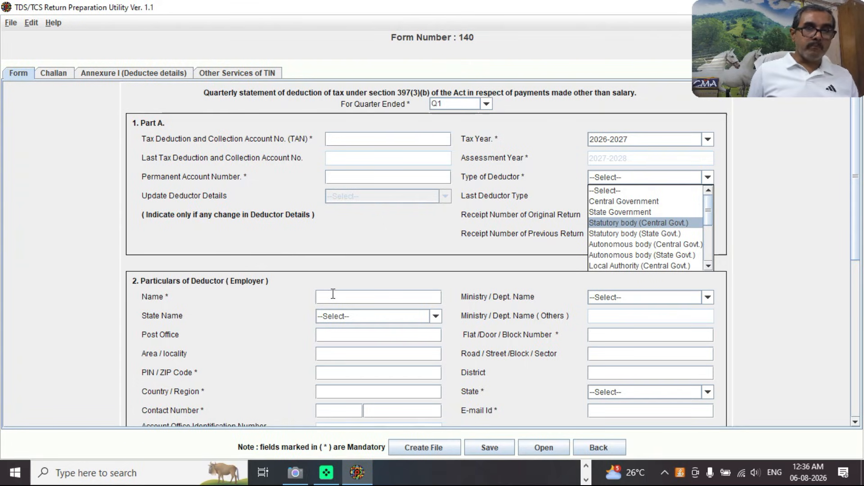
left_click_drag(857, 239, 861, 291)
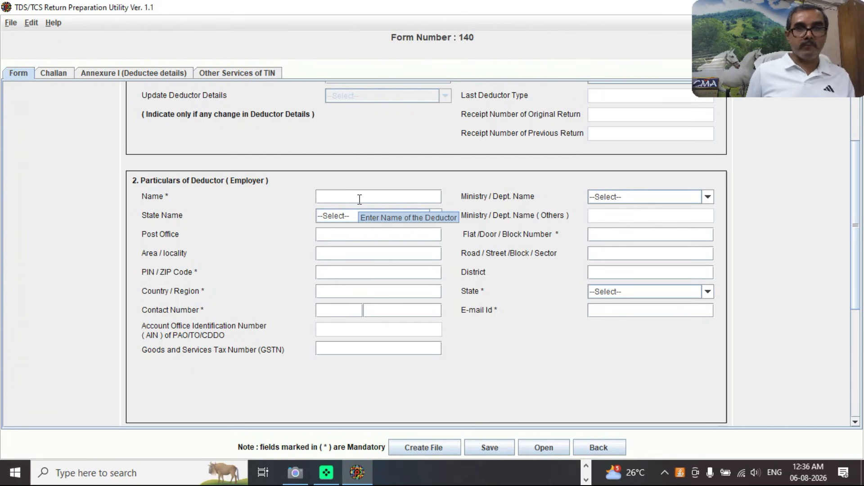
Browse the ministry/department list and close it without choosing one.
left_click(708, 198)
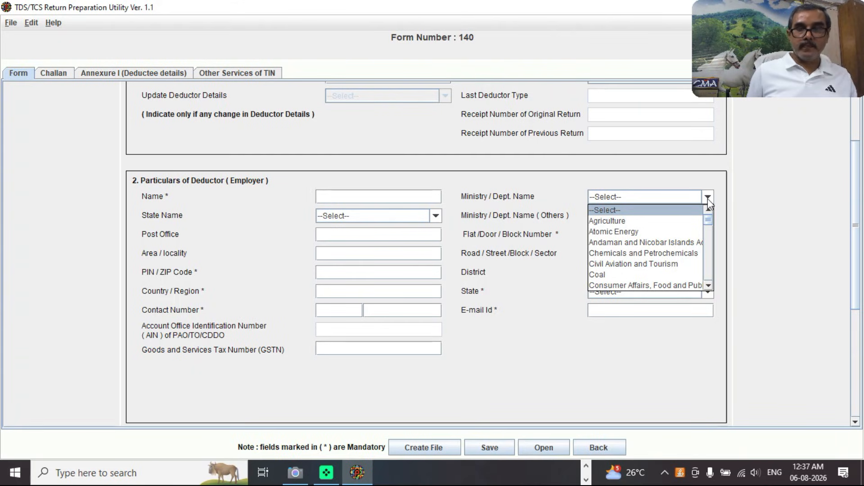
left_click_drag(707, 223, 708, 279)
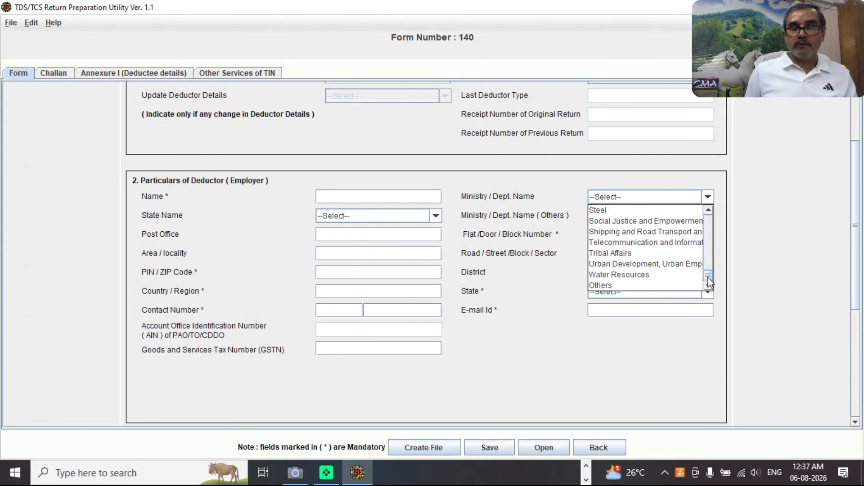
left_click(776, 269)
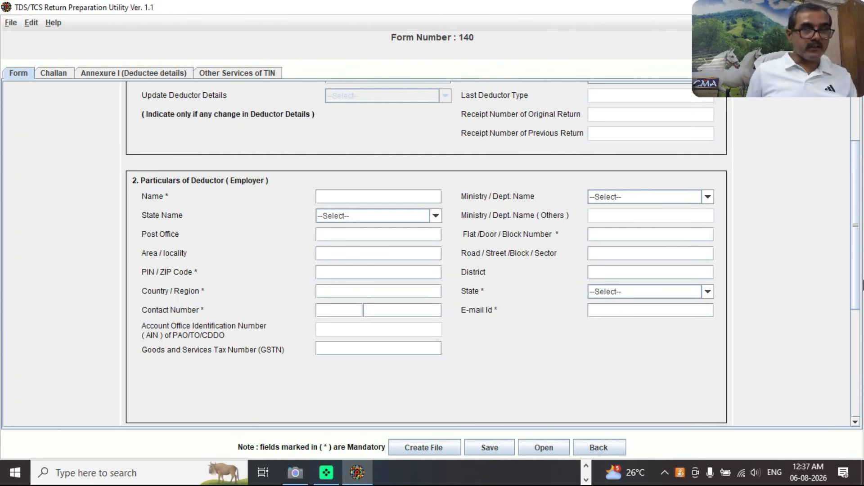
Scroll to the bottom of the form and open the Challan details table.
left_click_drag(858, 246, 861, 328)
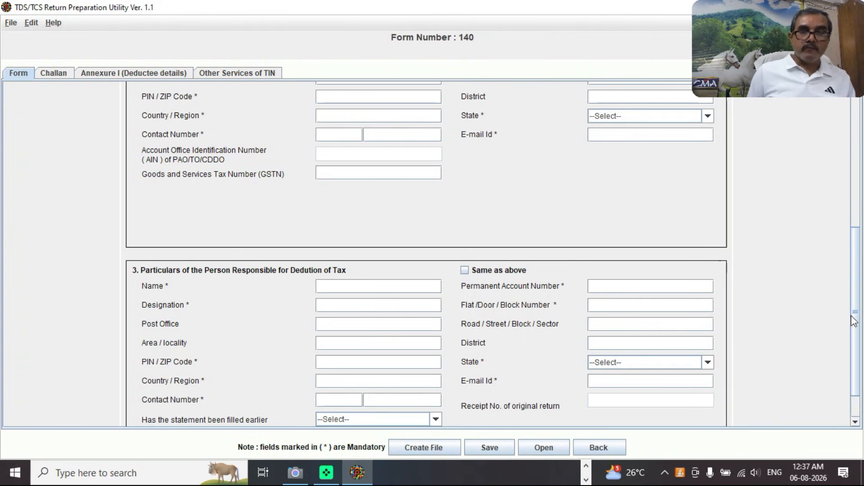
left_click_drag(857, 312, 860, 345)
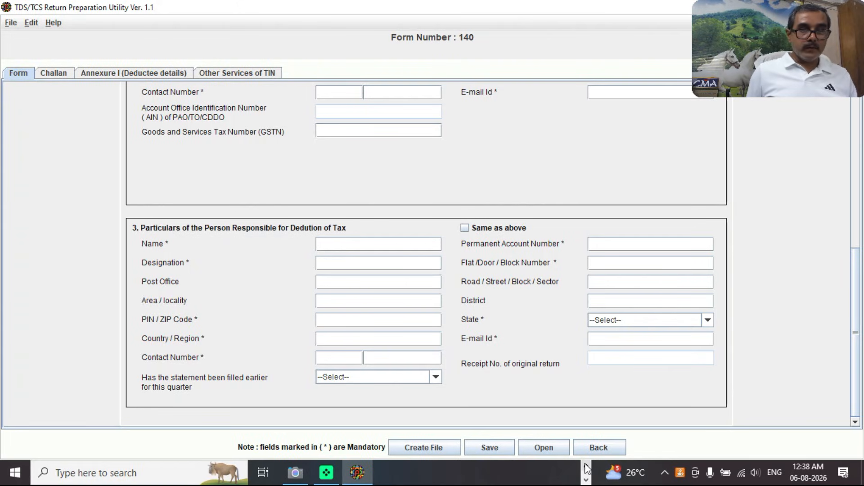
left_click(586, 480)
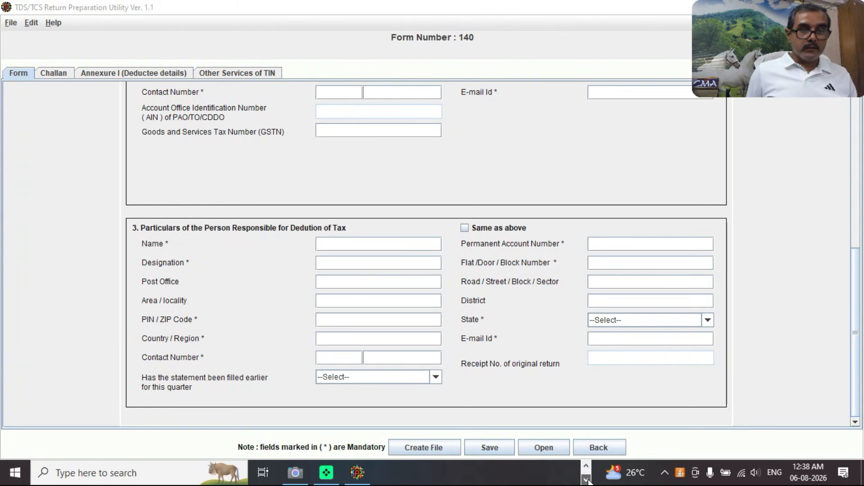
left_click(586, 466)
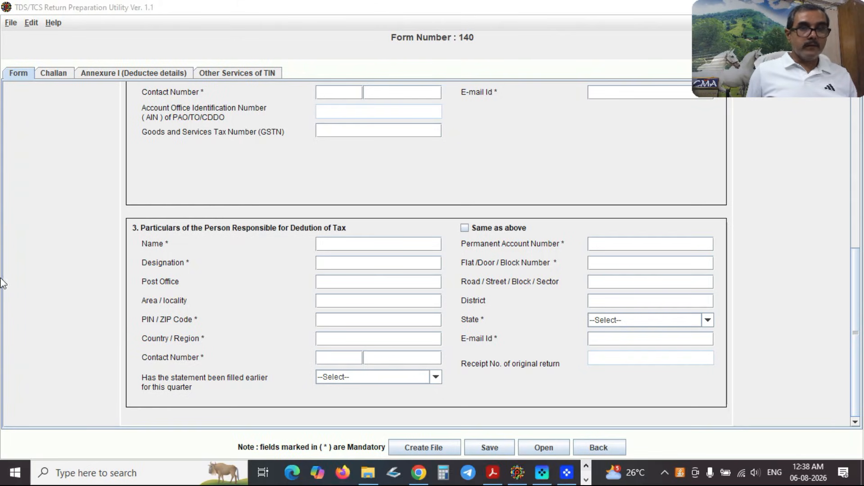
left_click(57, 73)
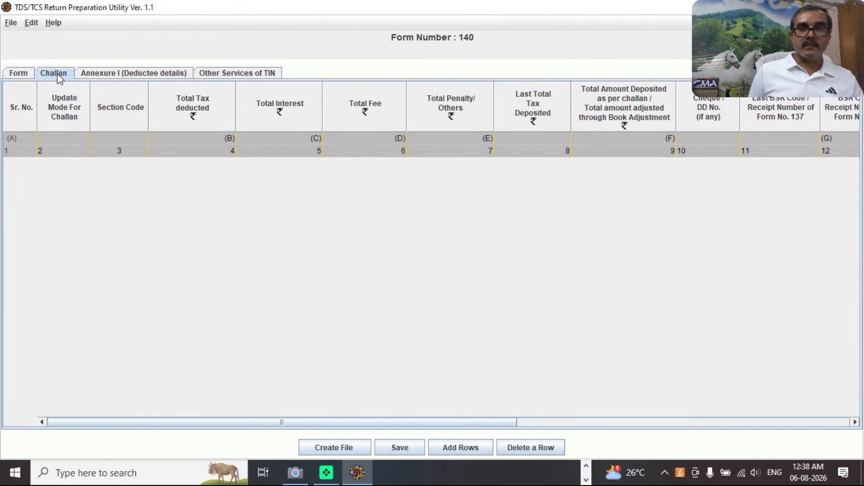
Add 3 blank challan rows using Add Rows.
left_click(470, 450)
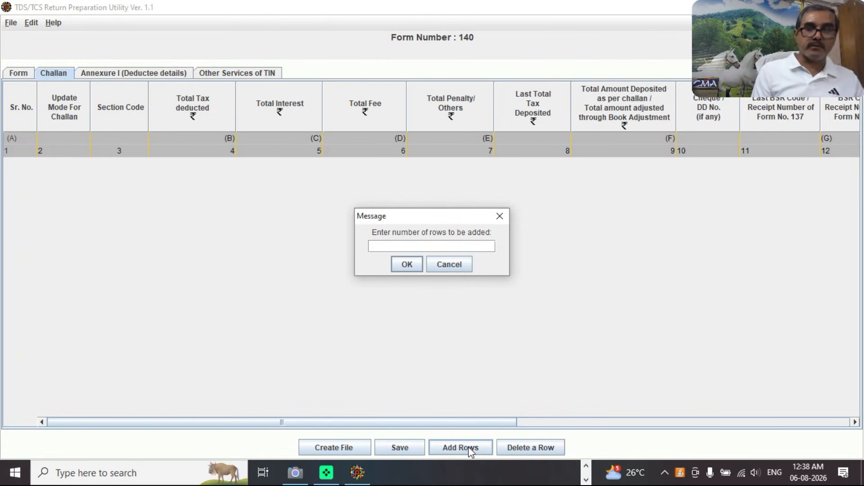
type("3")
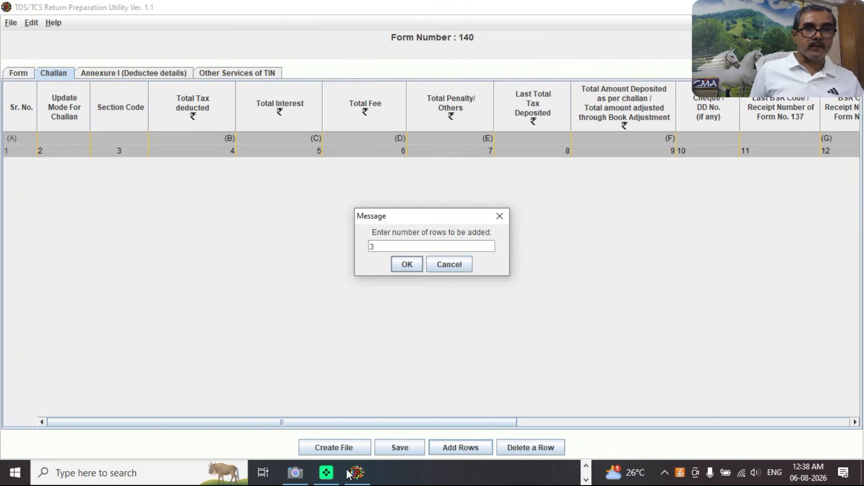
left_click(407, 264)
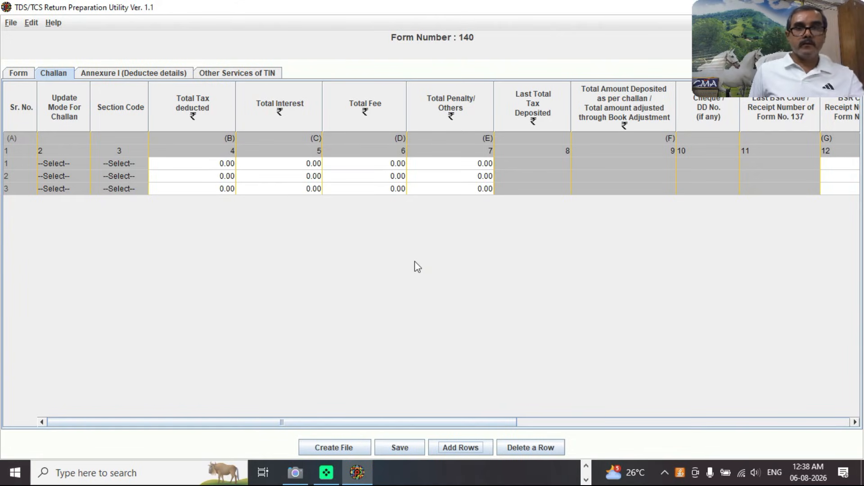
left_click(225, 167)
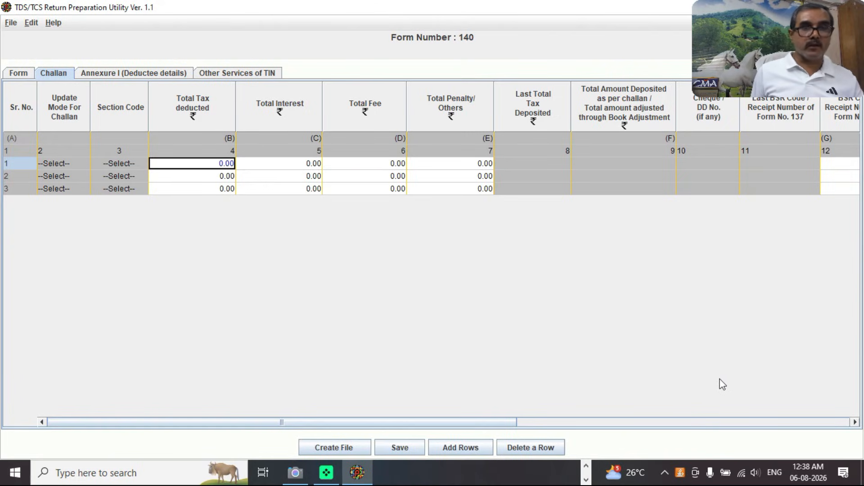
key("Tab")
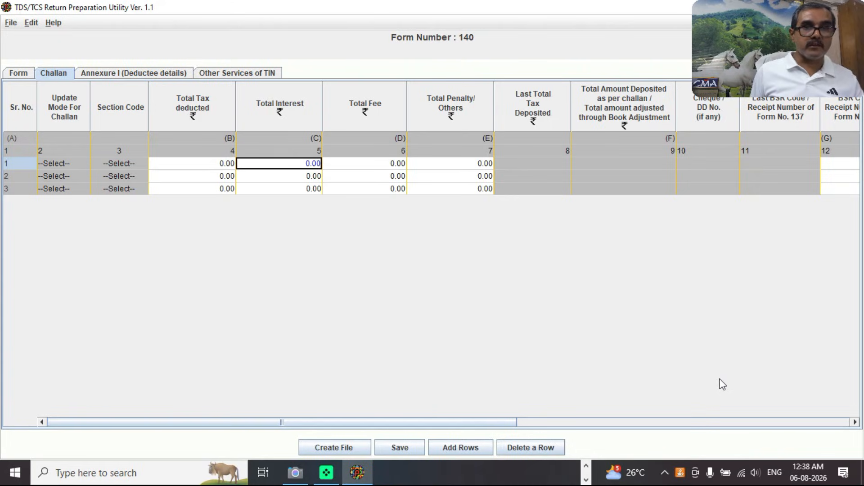
key("Tab")
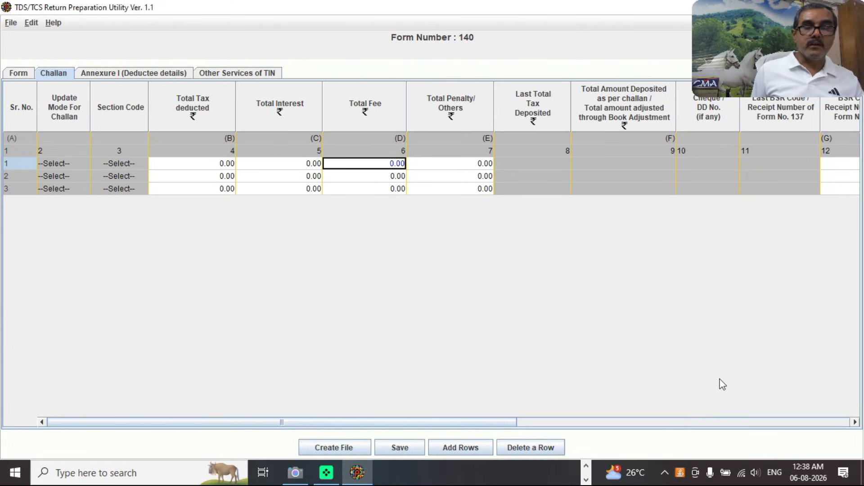
key("Tab")
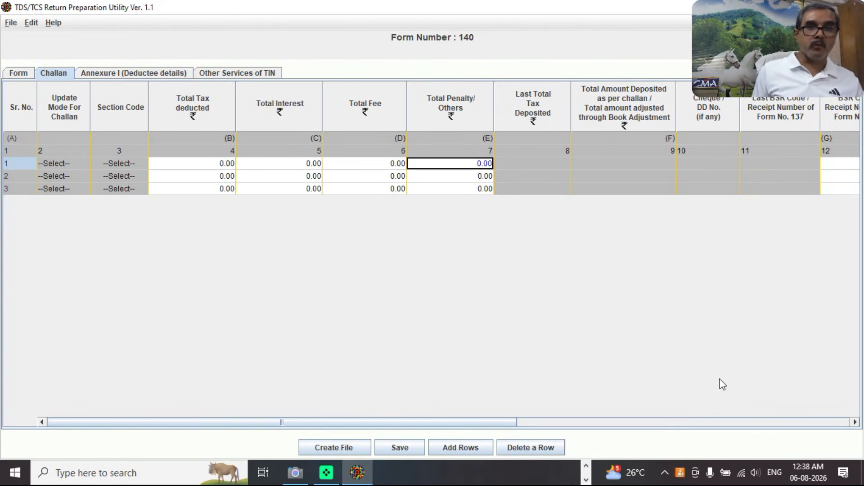
key("Tab")
key("Tab")
key("Tab")
key("Tab")
key("Tab")
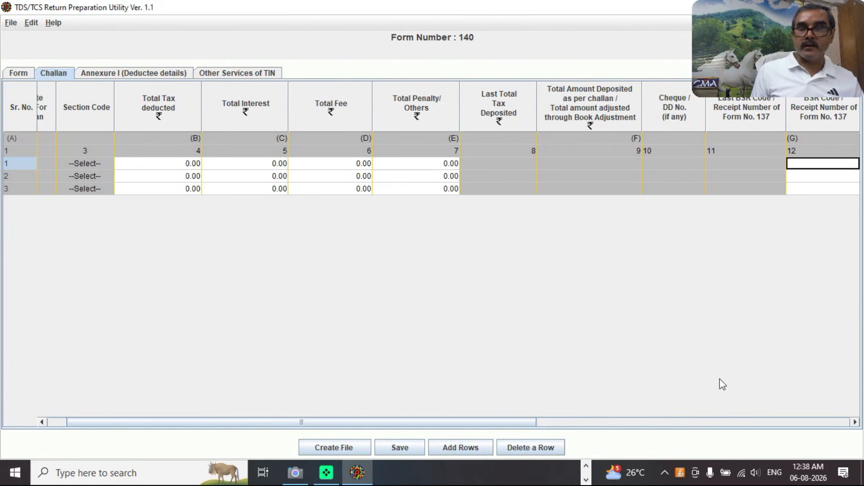
key("Tab")
key("Tab")
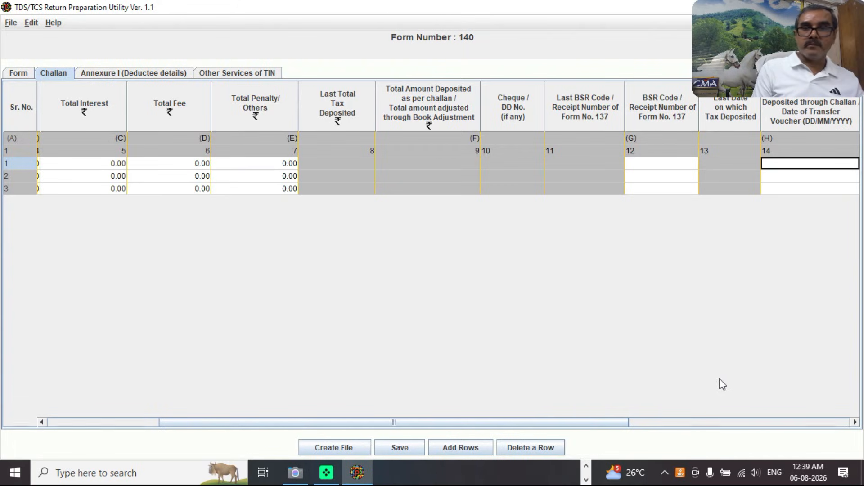
key("Tab")
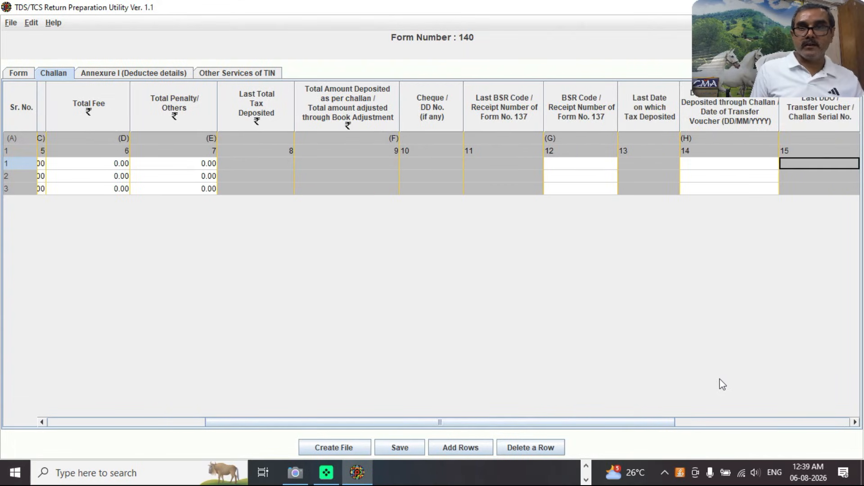
key("Tab")
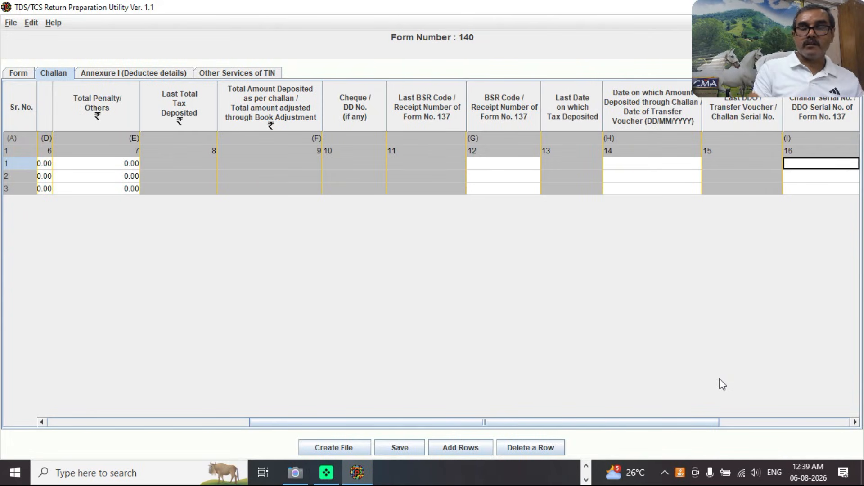
key("Tab")
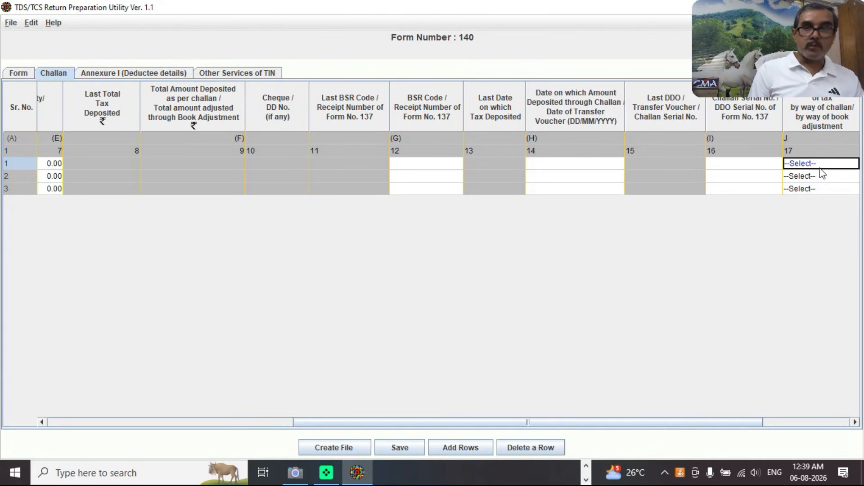
key("Tab")
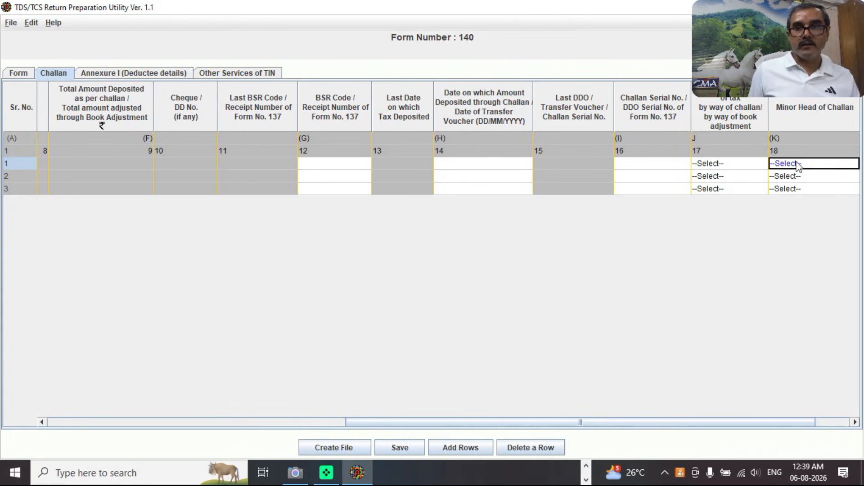
key("Tab")
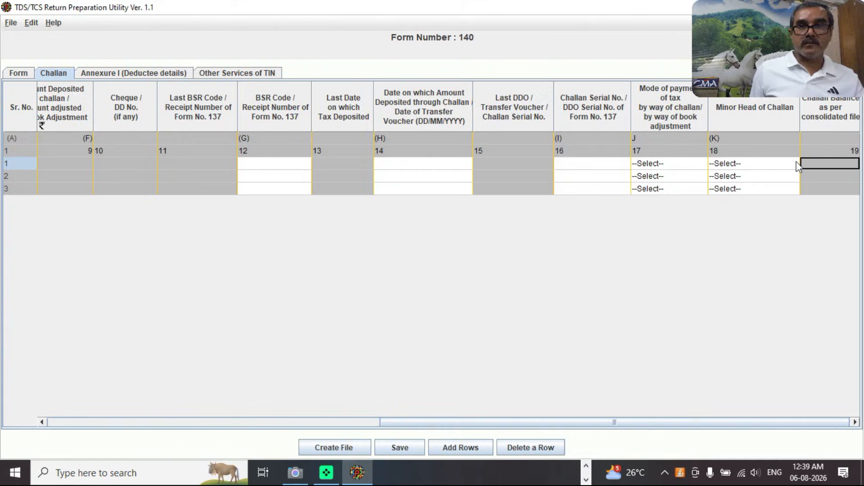
key("Tab")
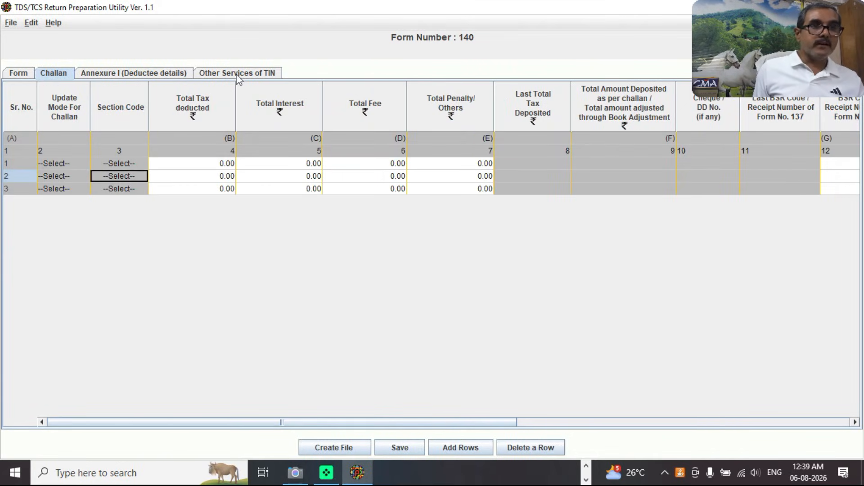
Switch to Annexure I (Deductee details) and open the Insert Rows dialog for challans 1–3.
left_click(157, 74)
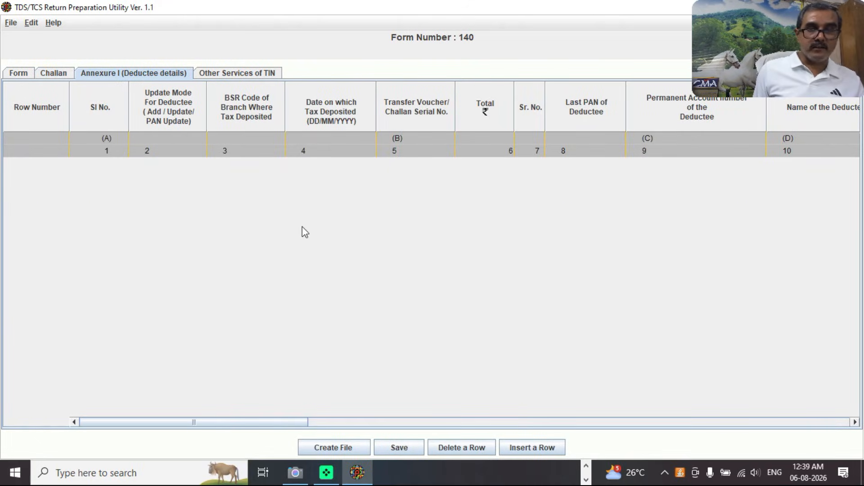
left_click(534, 450)
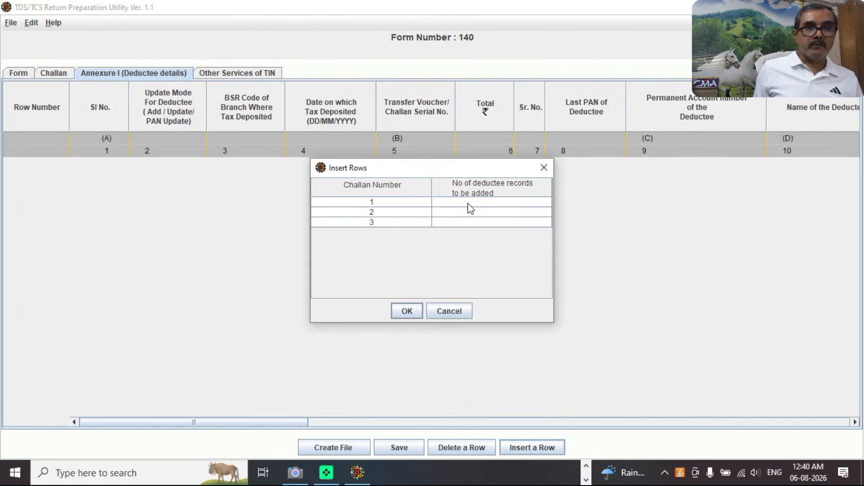
Enter 10, 5 and 5 deductee records for challans 1, 2 and 3 and confirm.
left_click(468, 203)
type("10")
key("Return")
type("5")
key("Return")
type("5")
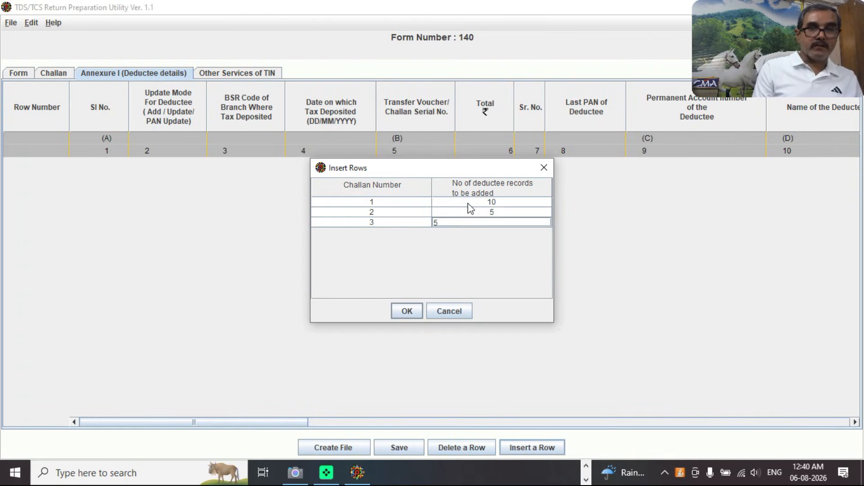
left_click(406, 312)
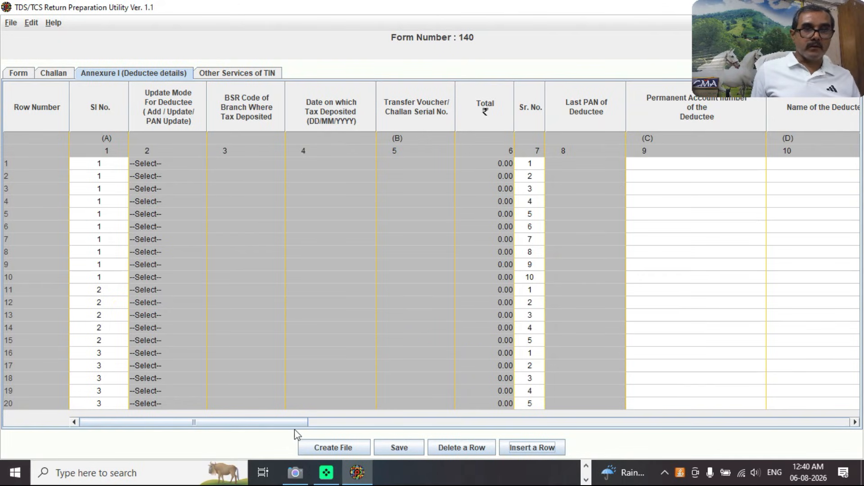
Scroll the annexure right and open the Section Code dropdown for deductee row 1.
left_click_drag(290, 423, 383, 433)
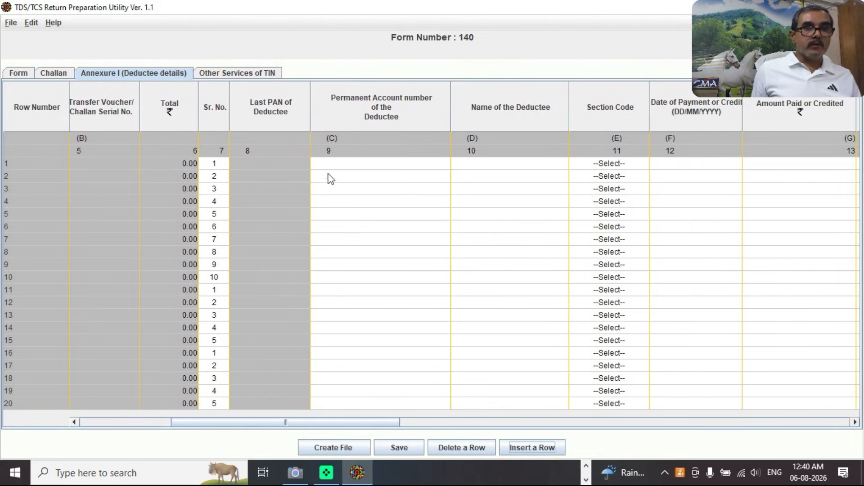
left_click(343, 168)
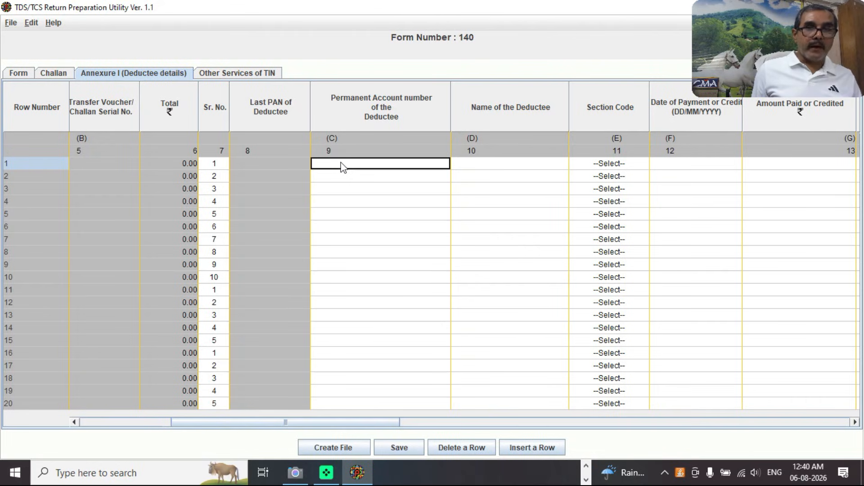
key("Tab")
key("Tab")
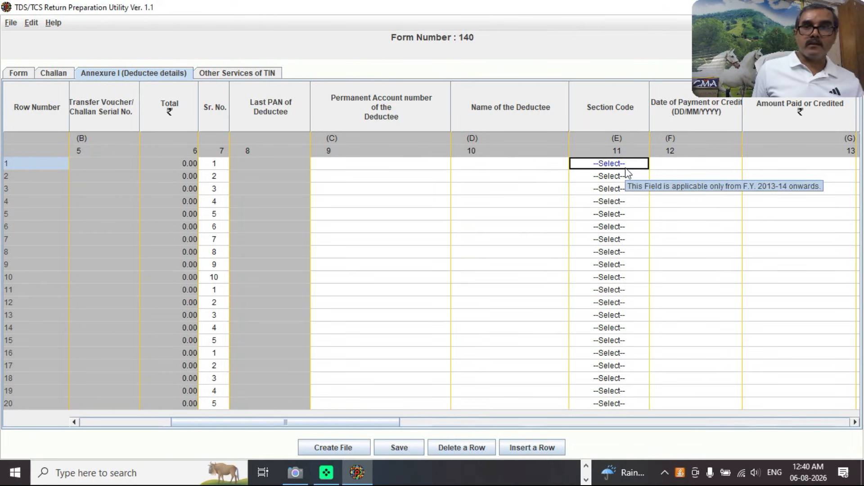
left_click(630, 164)
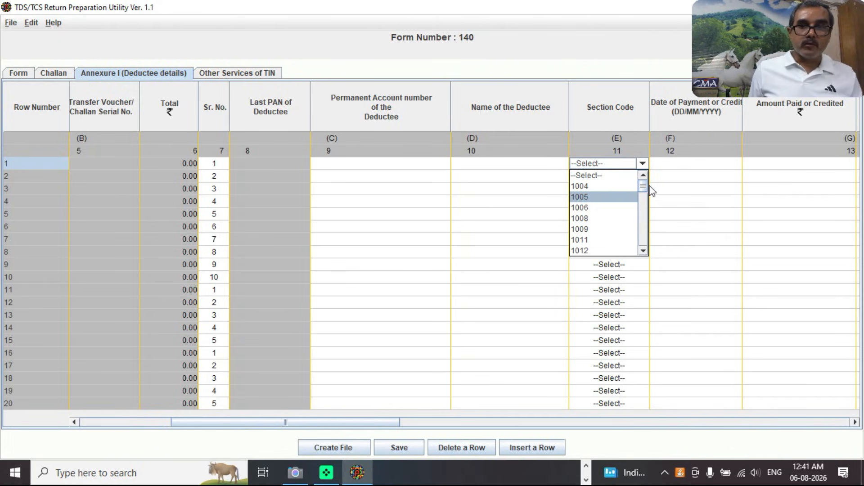
Review the section codes, then dismiss the list by clicking row 1's Date of Payment cell.
left_click_drag(642, 187, 648, 209)
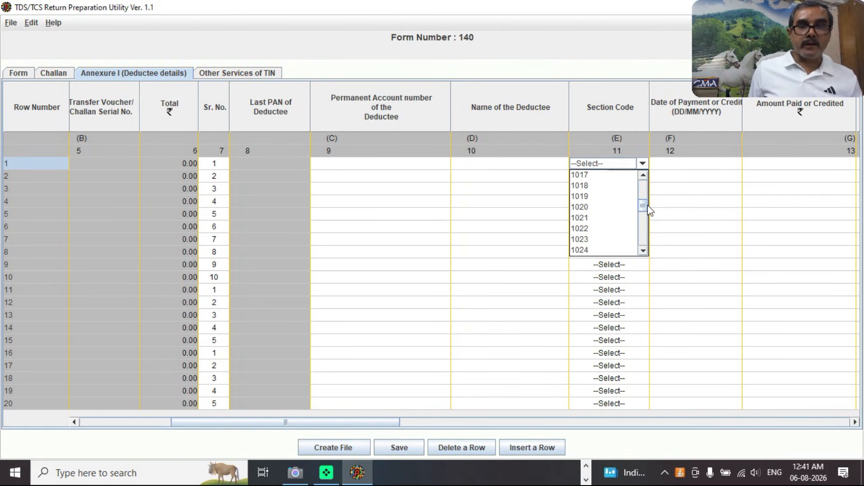
mouse_move(599, 219)
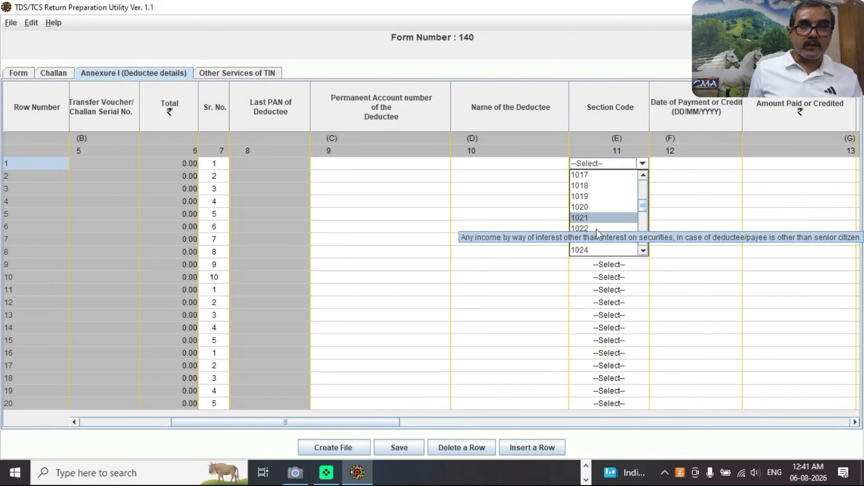
mouse_move(594, 238)
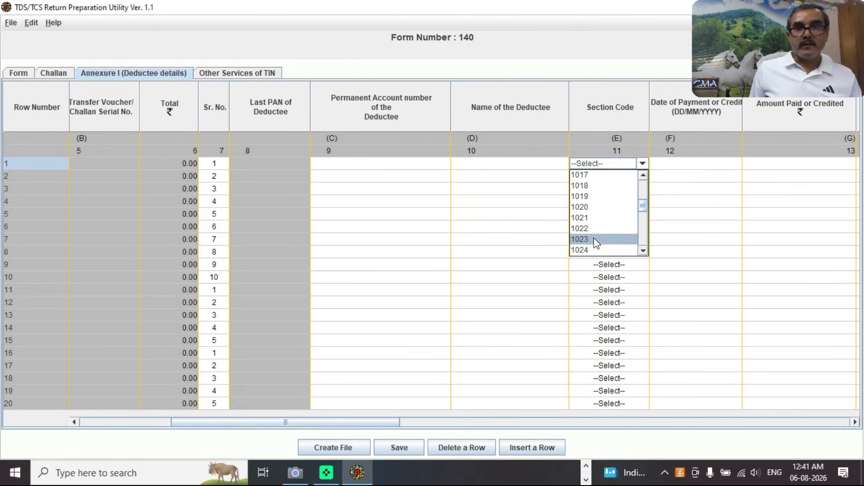
left_click(678, 168)
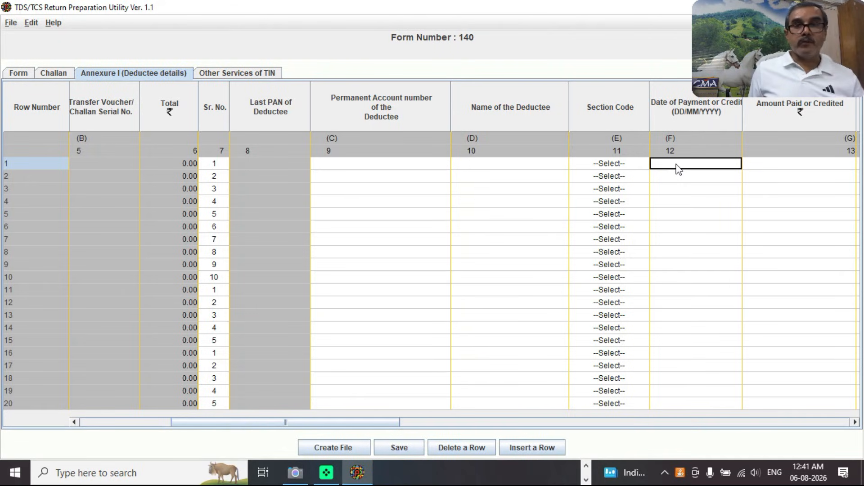
key("Tab")
key("Tab")
key("Tab")
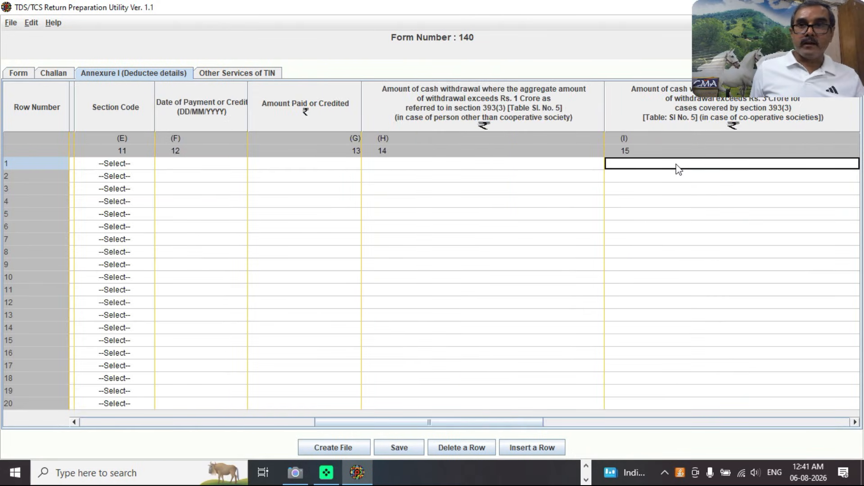
key("Tab")
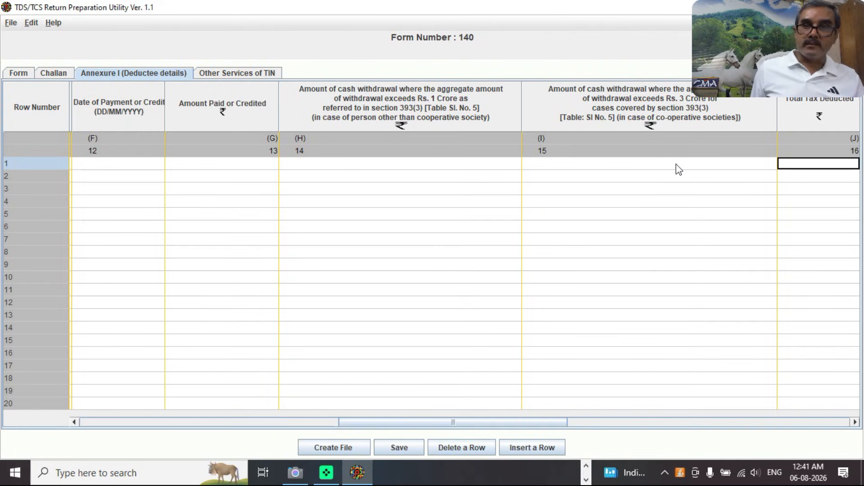
key("Tab")
key("Tab")
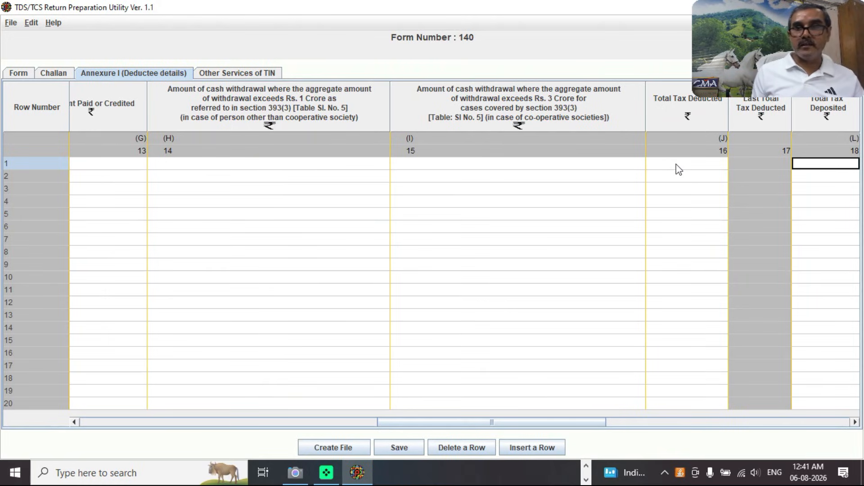
key("Tab")
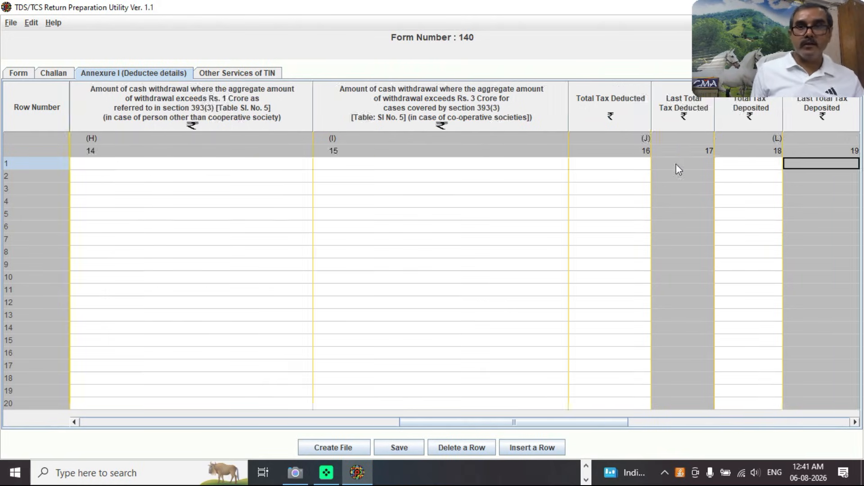
key("Tab")
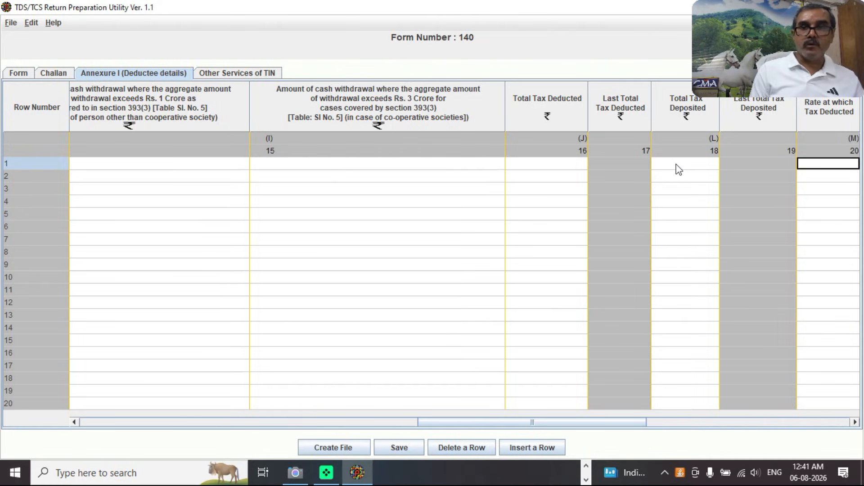
key("Tab")
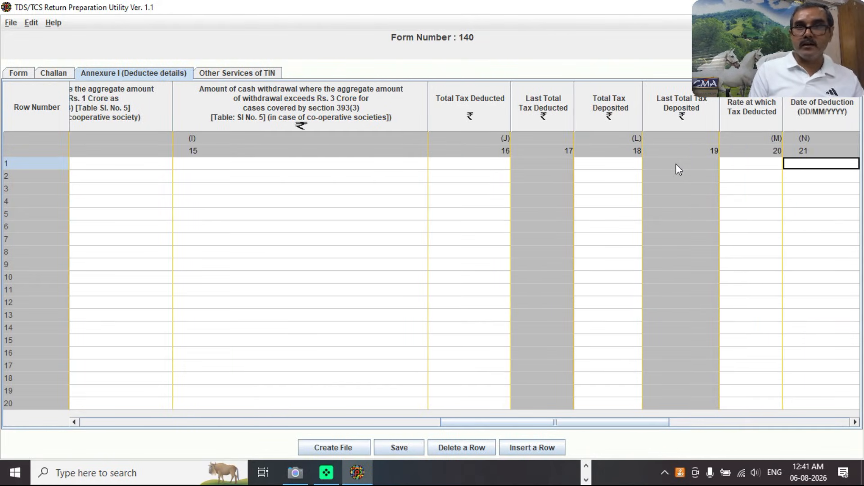
key("Tab")
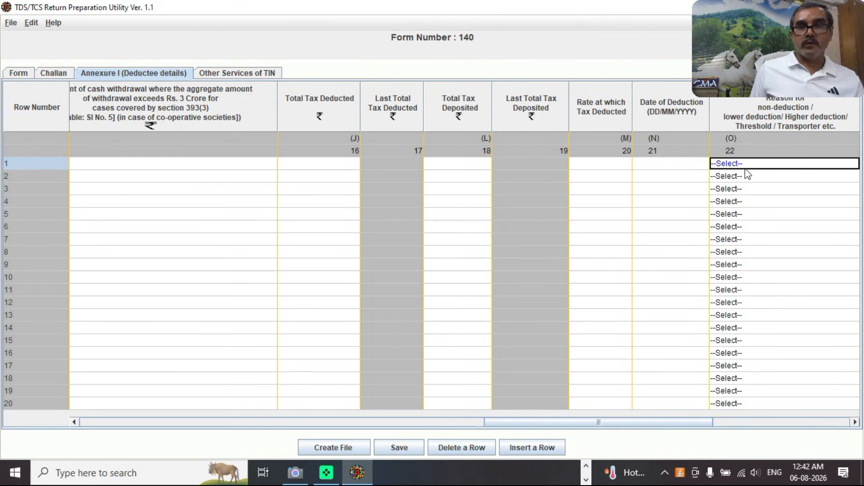
key("Tab")
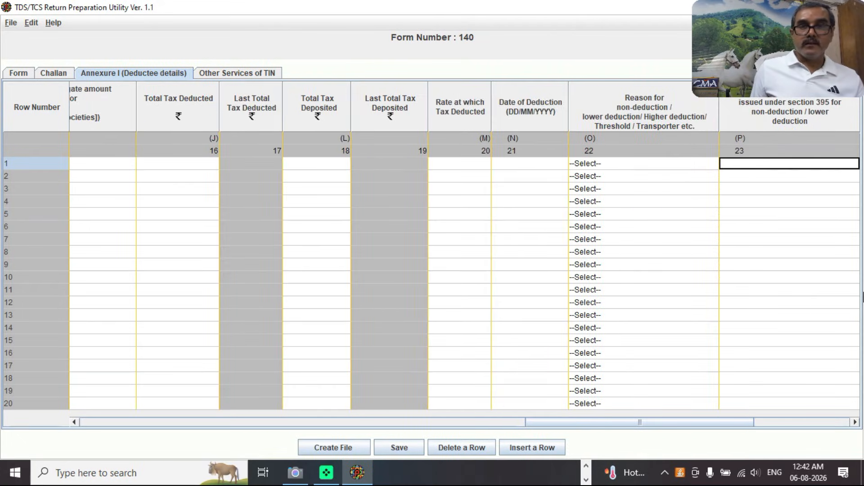
key("Tab")
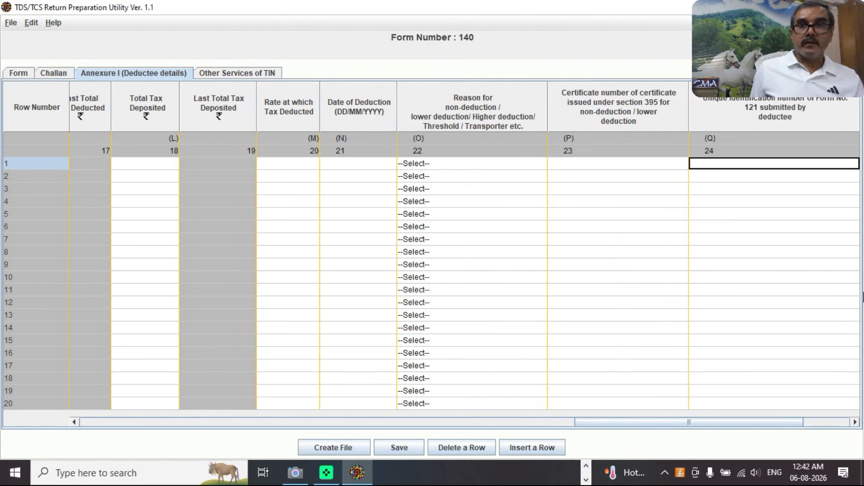
key("Tab")
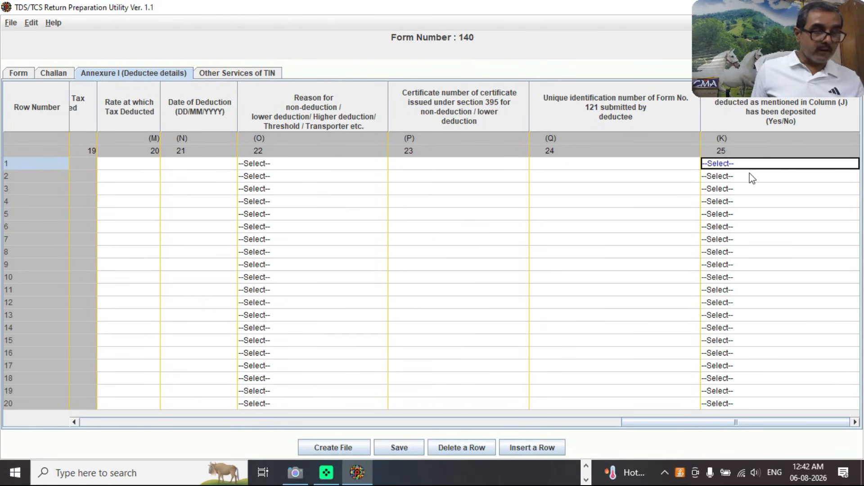
key("Tab")
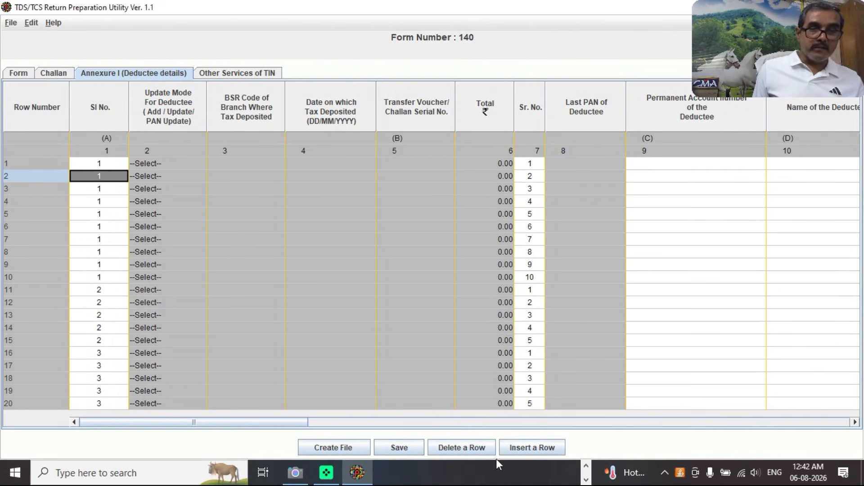
Try Create File, which prompts for the TAN, then reveal the other open utility windows.
left_click(341, 449)
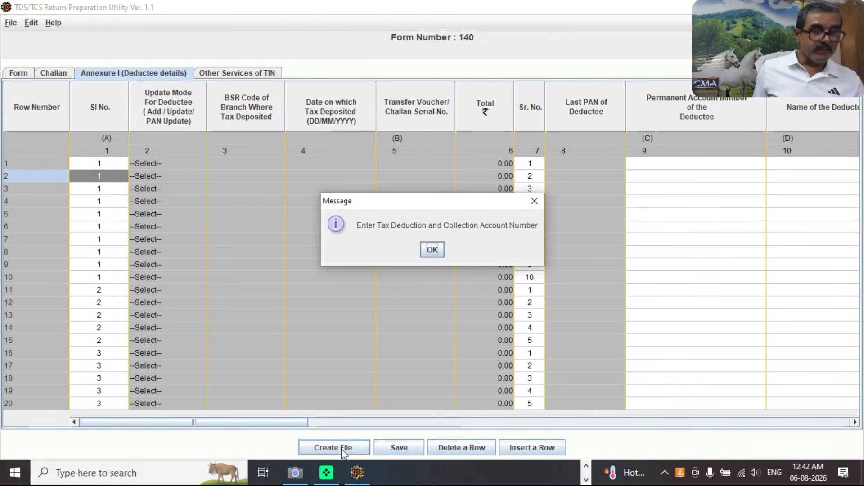
mouse_move(366, 478)
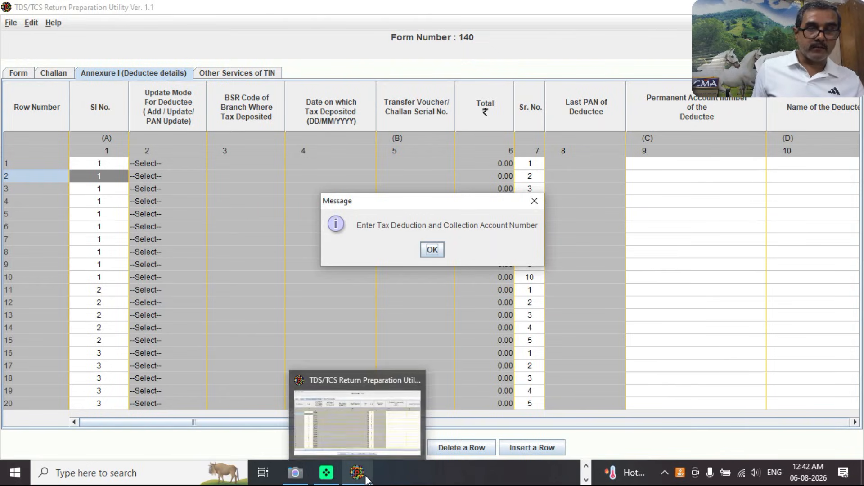
left_click(586, 466)
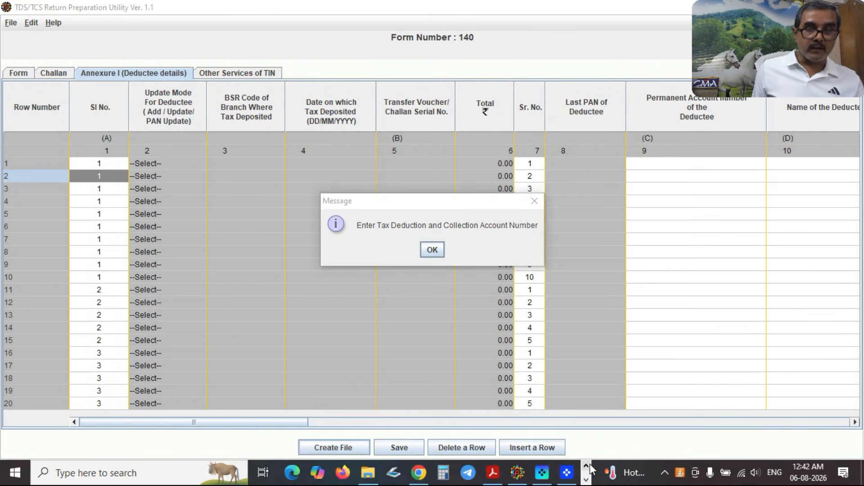
Switch to the filled Form 140 statement and view its challan details.
left_click(517, 473)
key("Return")
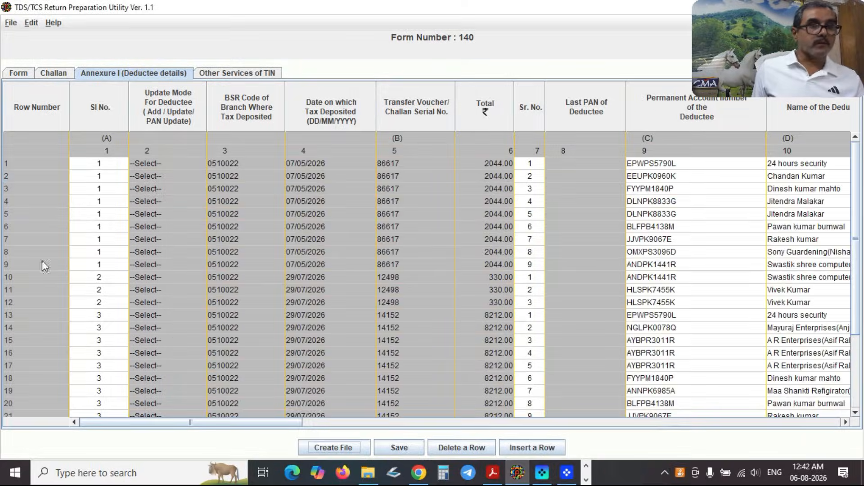
key("ctrl+Page_Up")
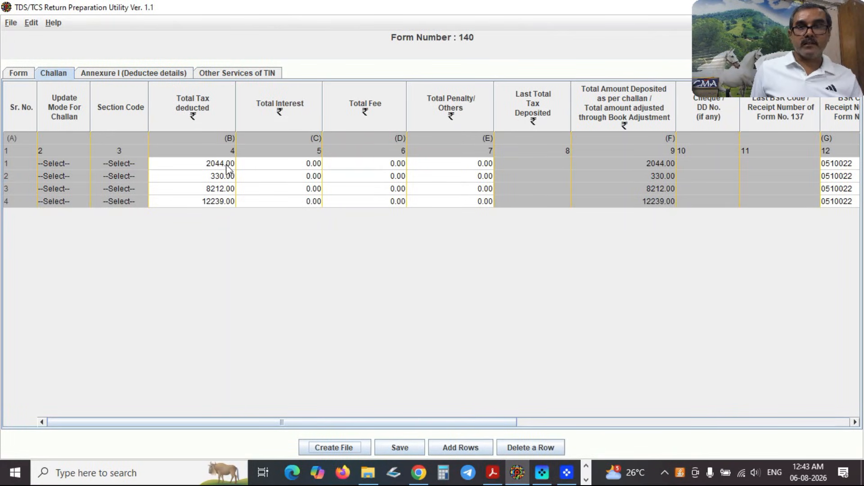
scroll(499, 426, "right", 1)
left_click_drag(499, 428, 631, 427)
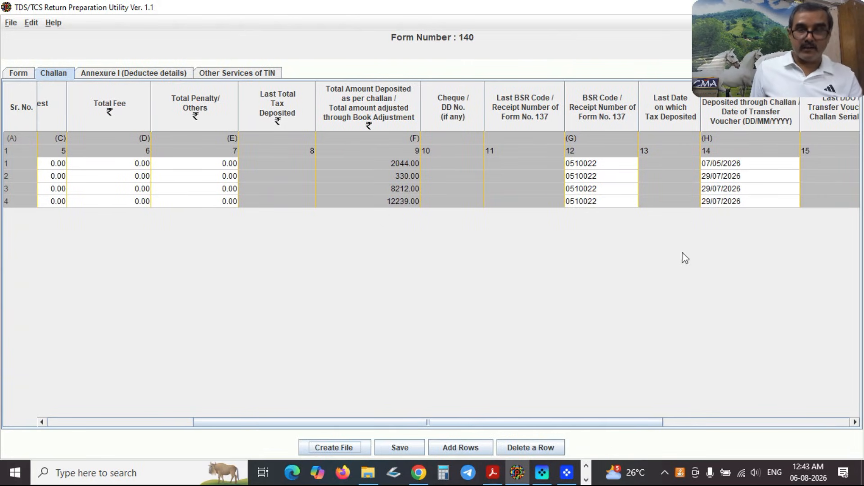
left_click_drag(544, 425, 656, 432)
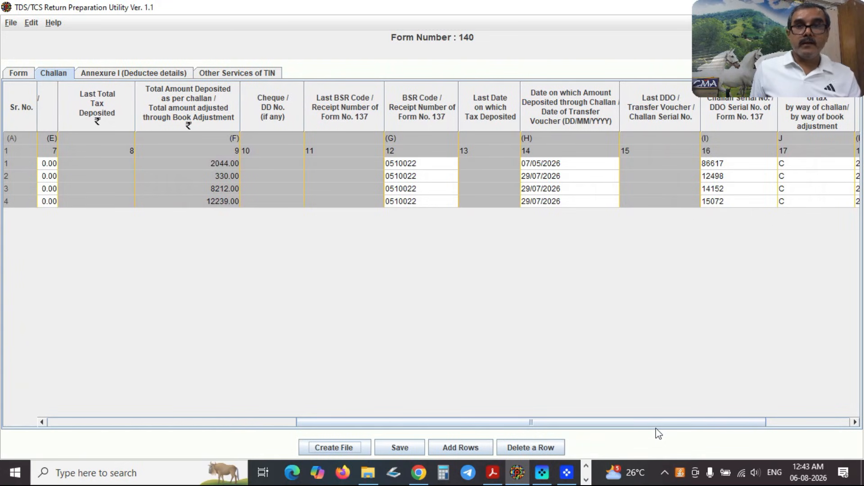
left_click_drag(636, 424, 672, 428)
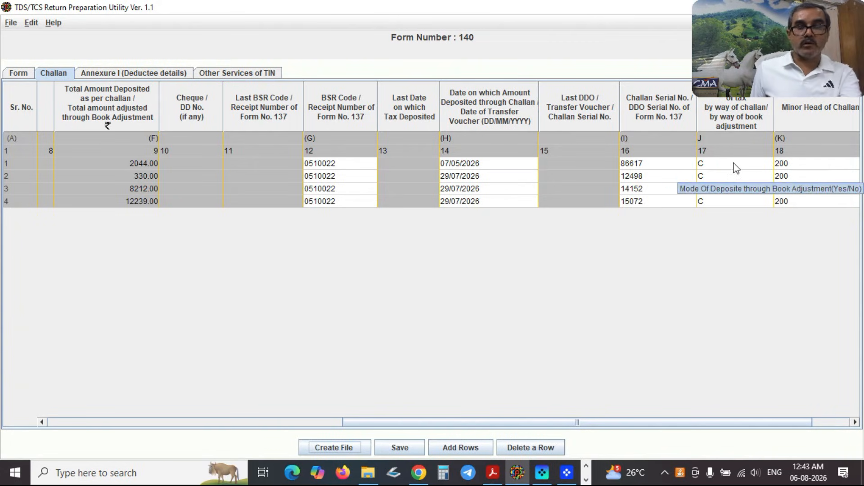
left_click_drag(582, 422, 662, 413)
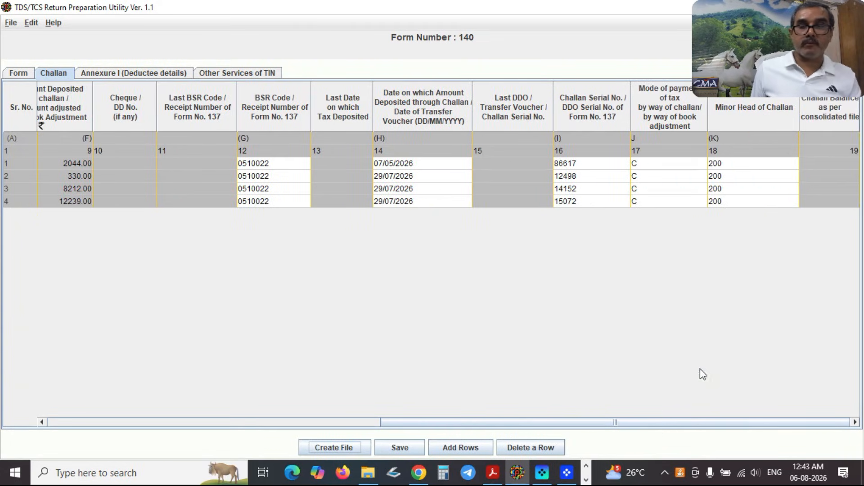
Confirm the challans keep minor head 200, then go back to Annexure I deductee details.
left_click(739, 168)
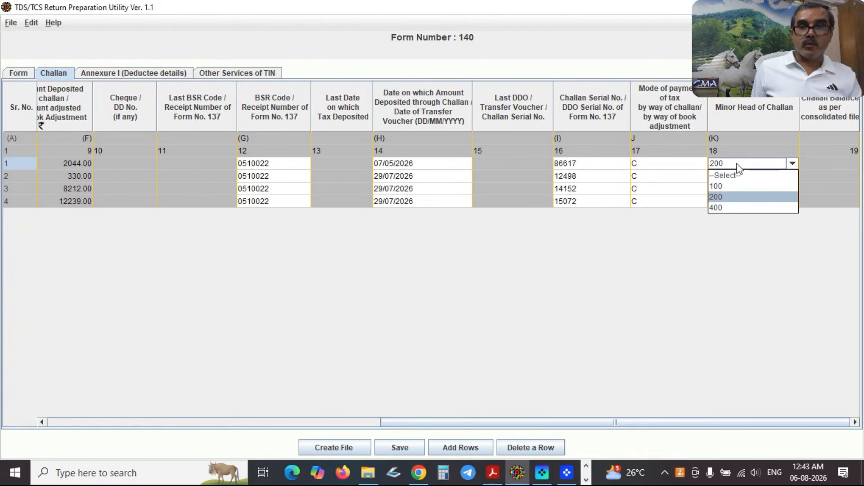
left_click(727, 253)
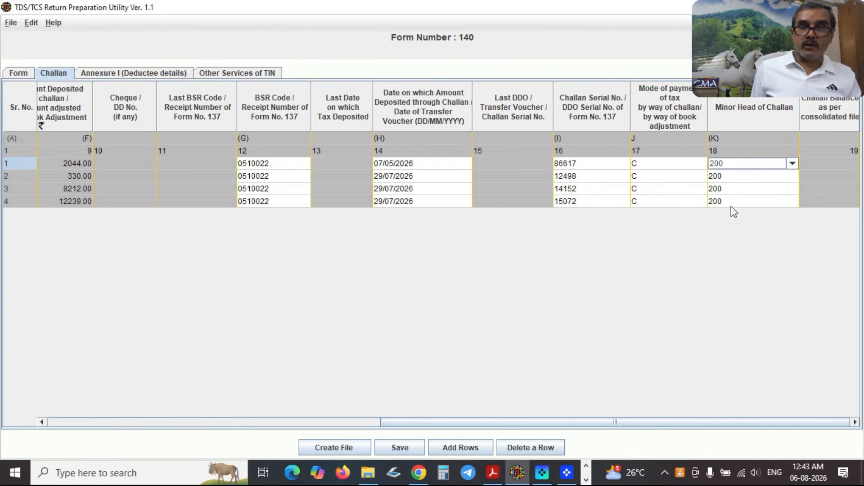
left_click(731, 167)
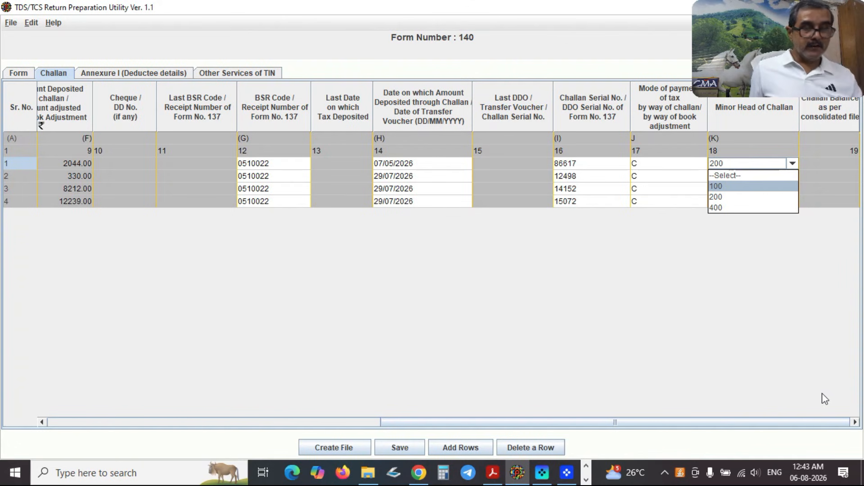
left_click(119, 74)
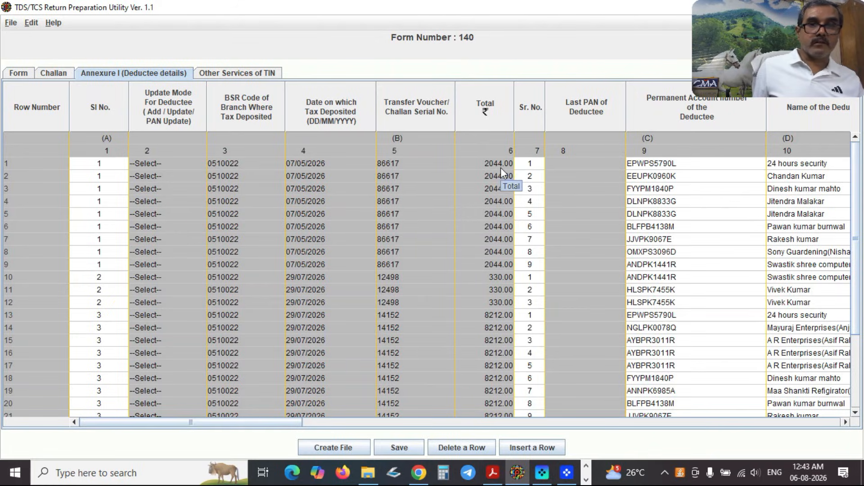
Start generating the FVU file from the filled Form 140 statement.
left_click(349, 448)
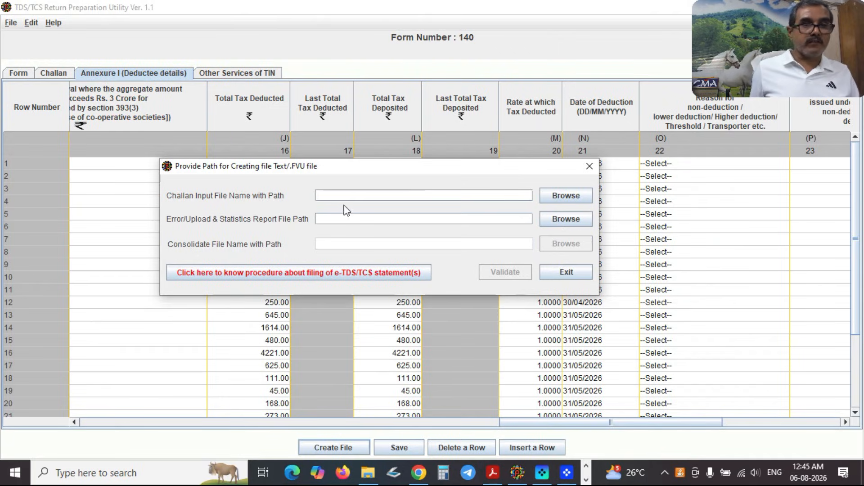
left_click(569, 197)
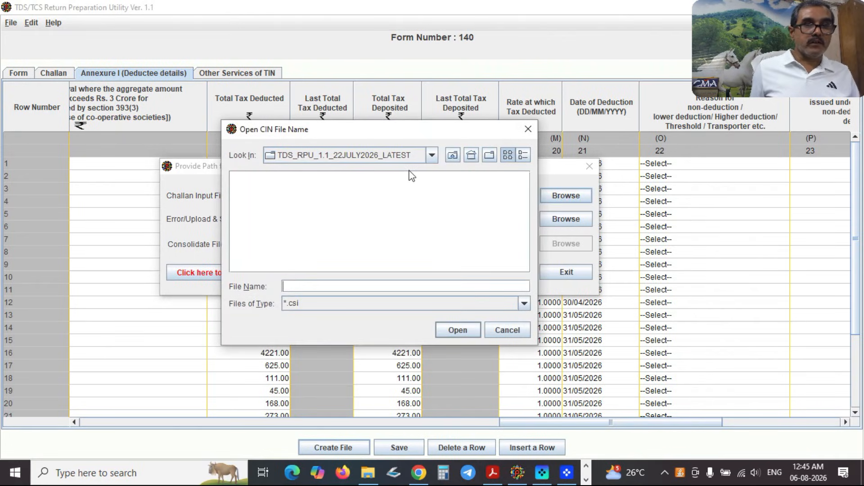
left_click(433, 157)
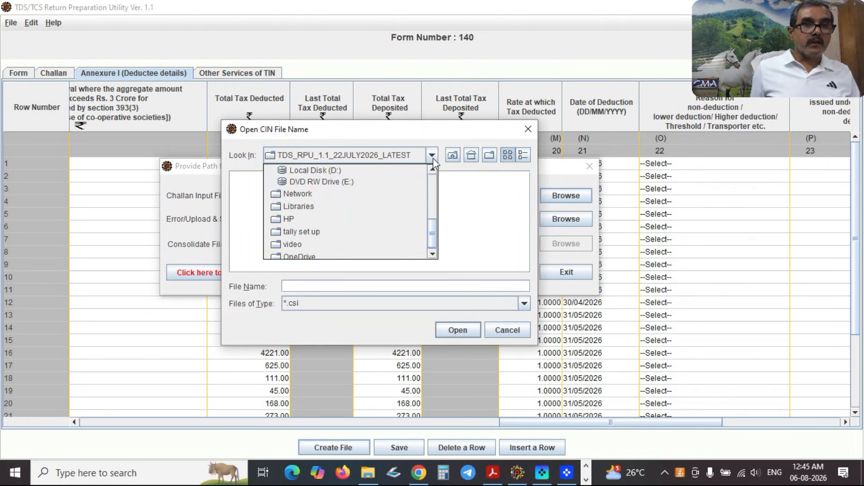
left_click(357, 173)
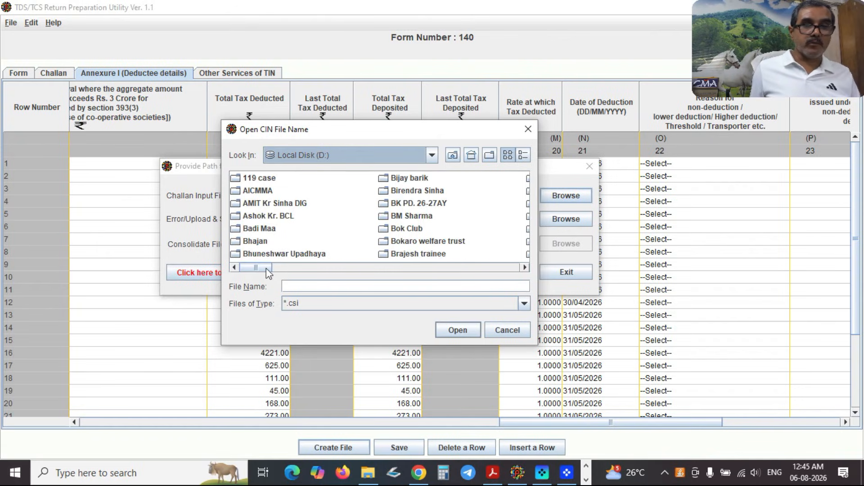
left_click_drag(266, 268, 280, 269)
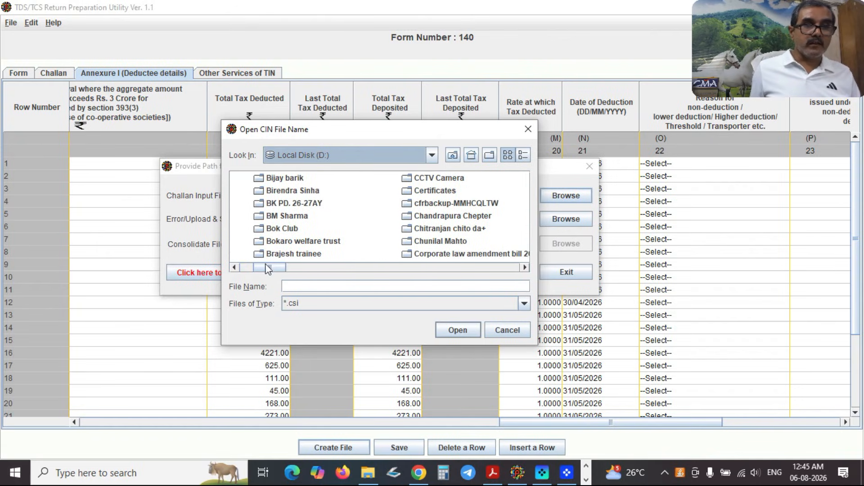
left_click_drag(266, 268, 252, 268)
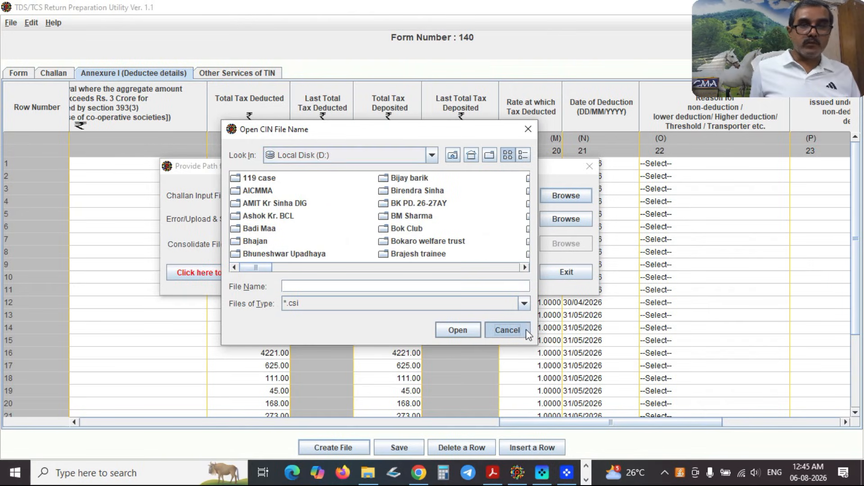
left_click(507, 330)
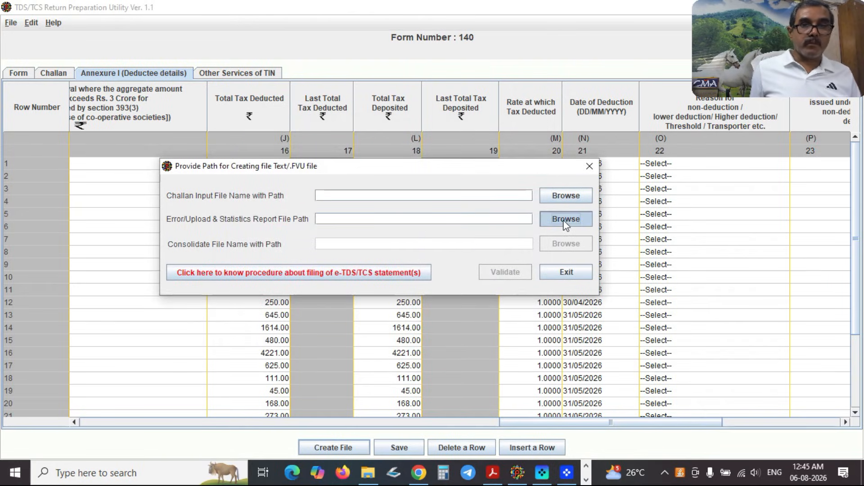
left_click(562, 219)
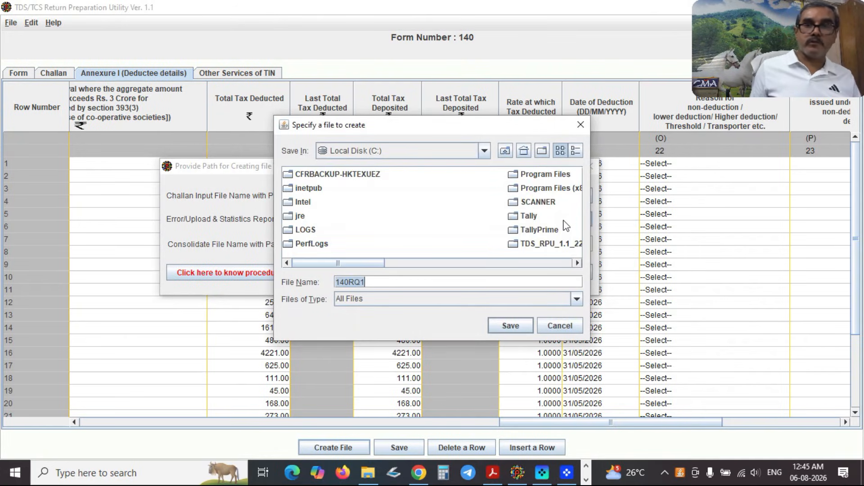
left_click(483, 152)
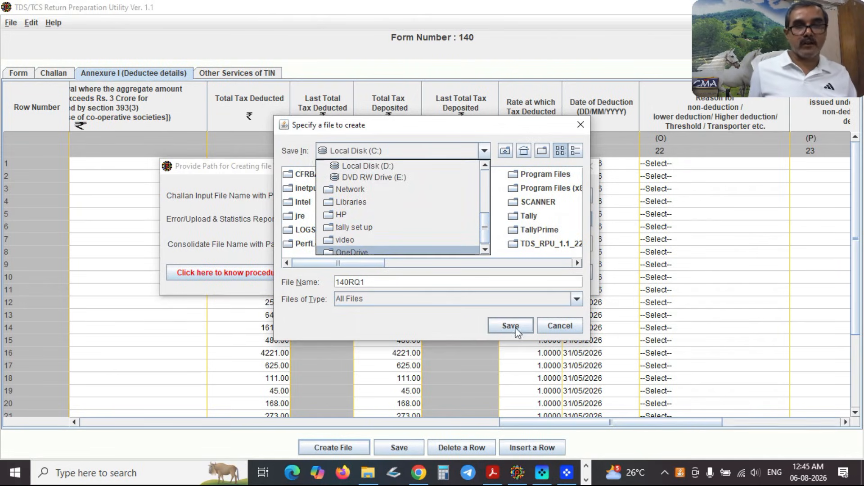
left_click(562, 325)
left_click(567, 323)
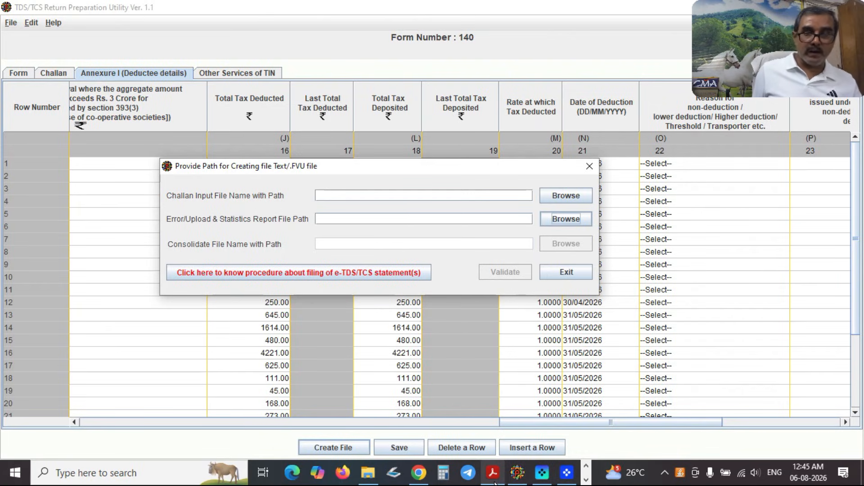
View the generated Form 27A PDF in Acrobat, then return to Chrome.
mouse_move(494, 481)
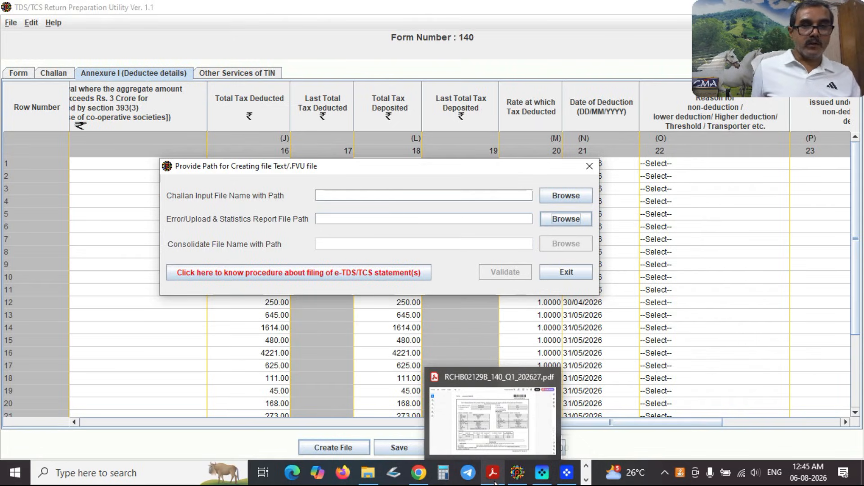
left_click(493, 475)
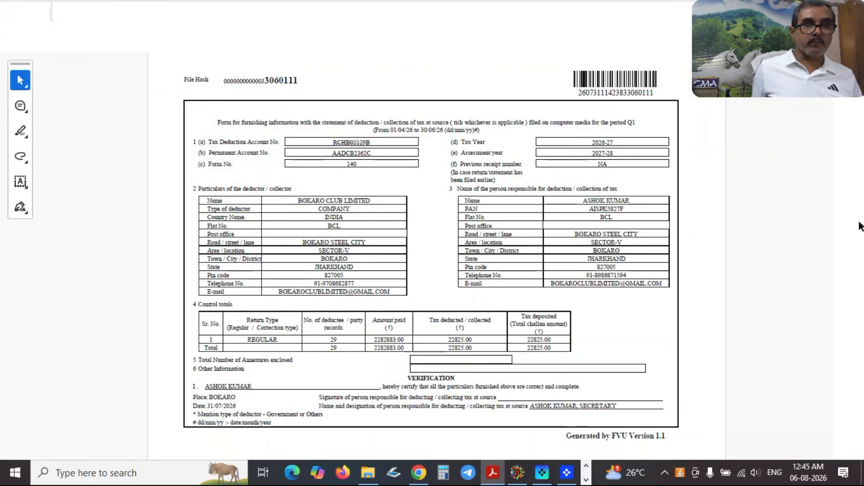
key("alt+Tab")
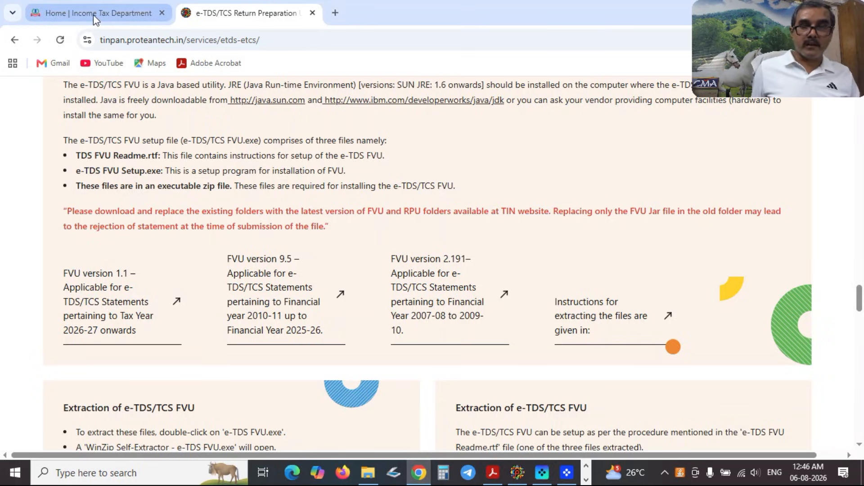
On the e-Filing login page, submit the deductor's user ID and confirm the secure access message.
left_click(93, 14)
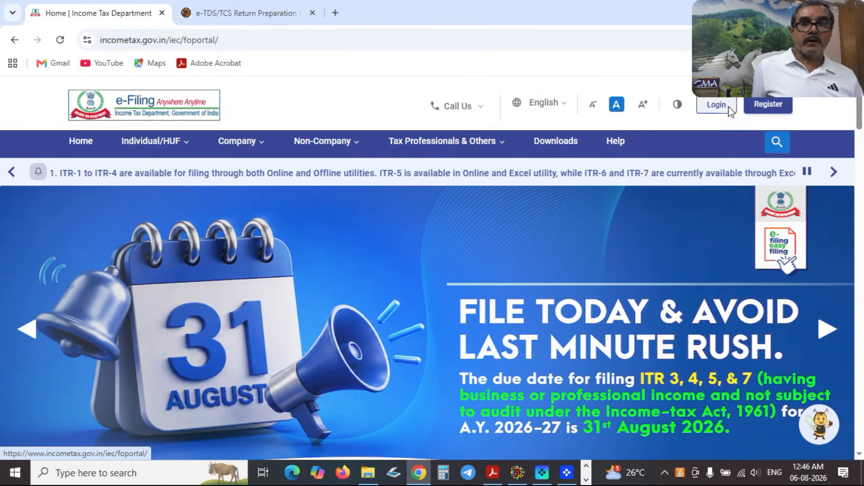
left_click(729, 109)
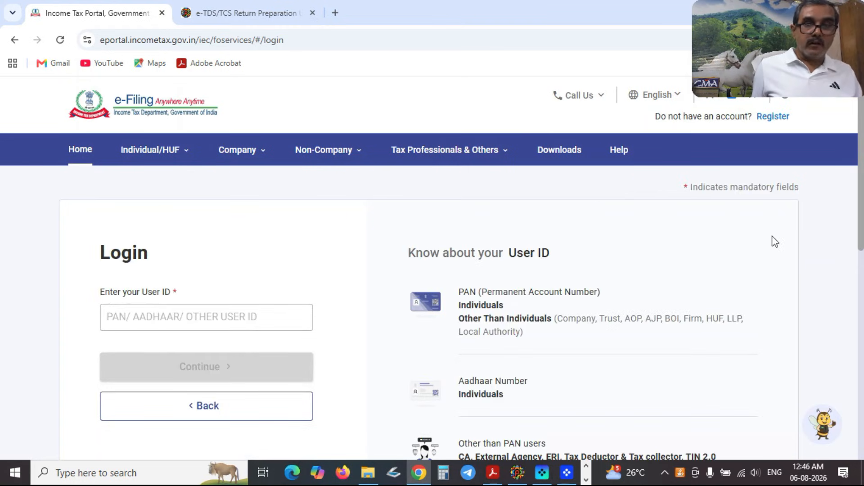
left_click(159, 315)
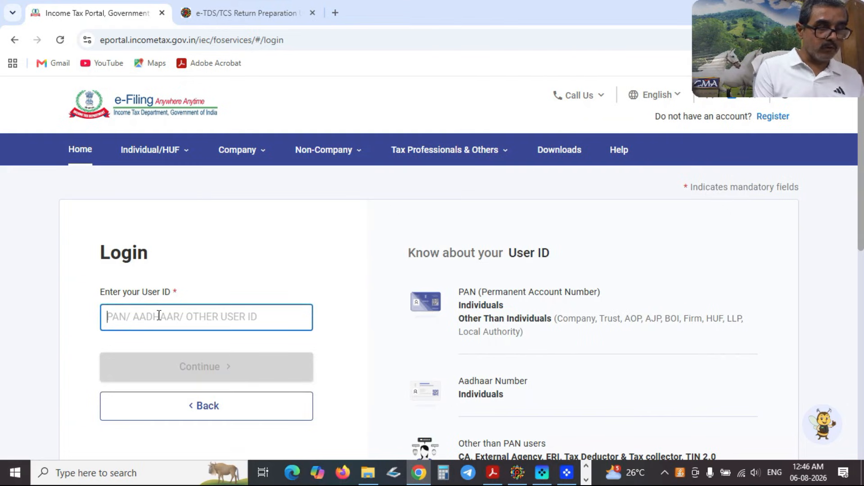
left_click(193, 372)
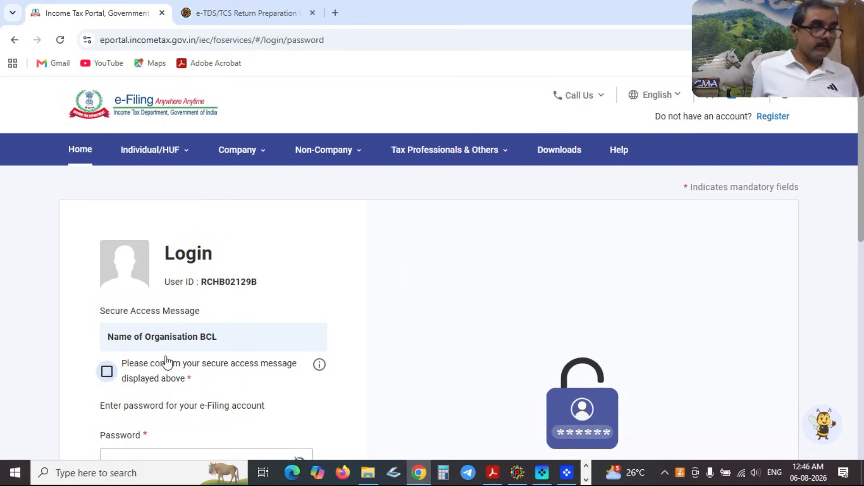
left_click(107, 372)
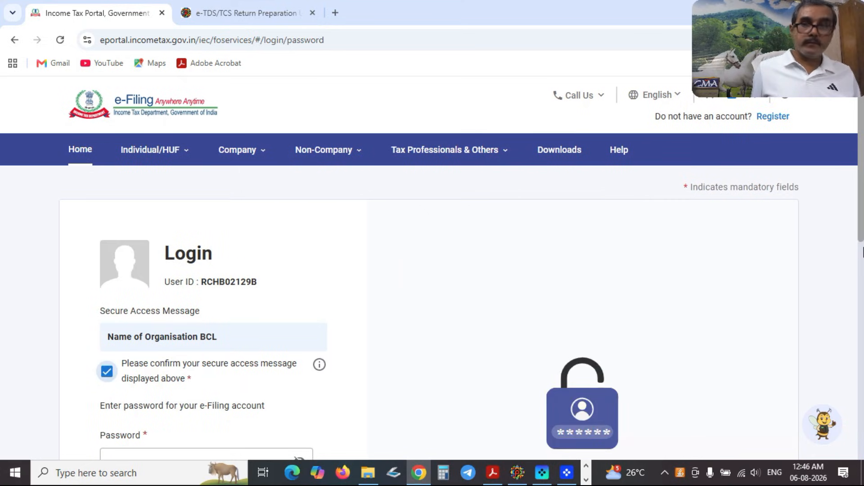
Enter the account password, re-enter it after a failed attempt, and log in.
scroll(837, 285, "down", 3)
left_click(131, 333)
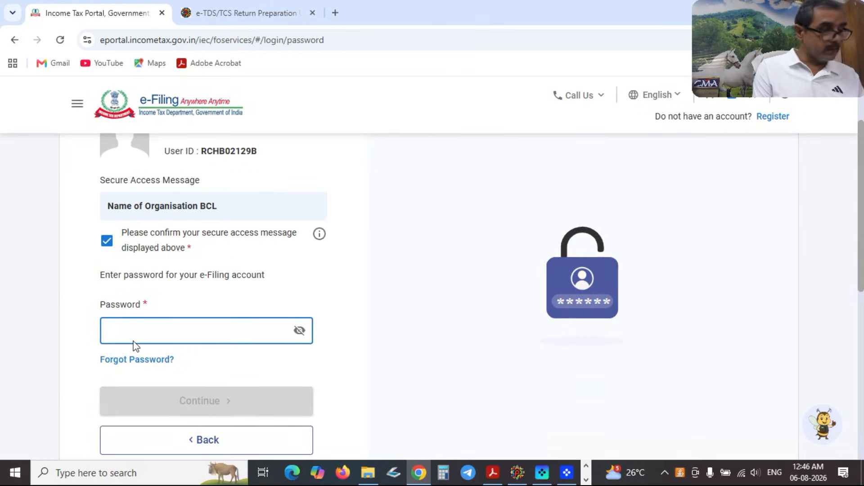
type("•")
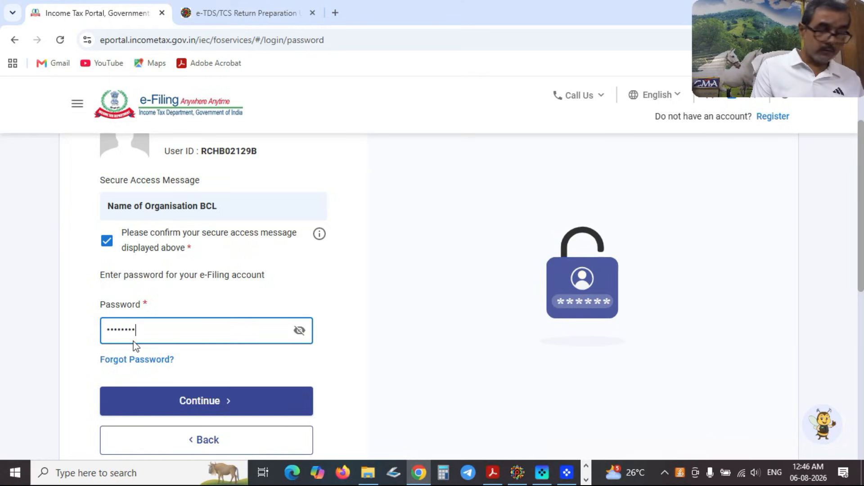
left_click(200, 405)
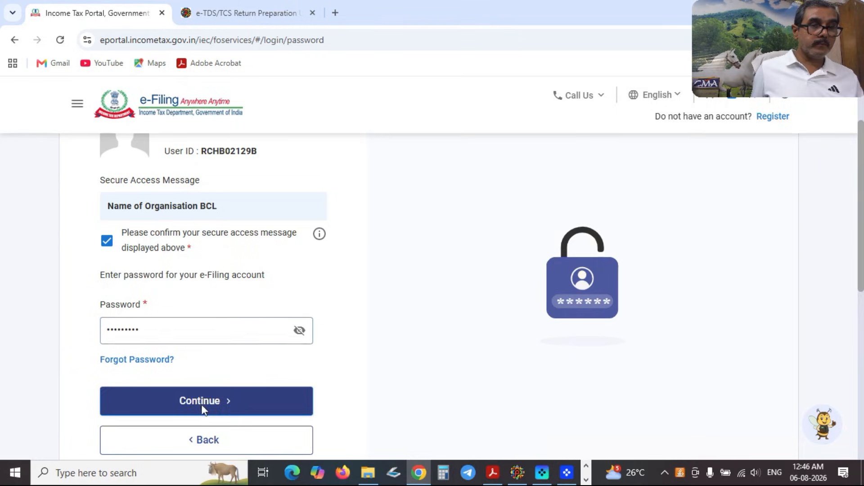
left_click(150, 363)
key("ctrl+a")
key("BackSpace")
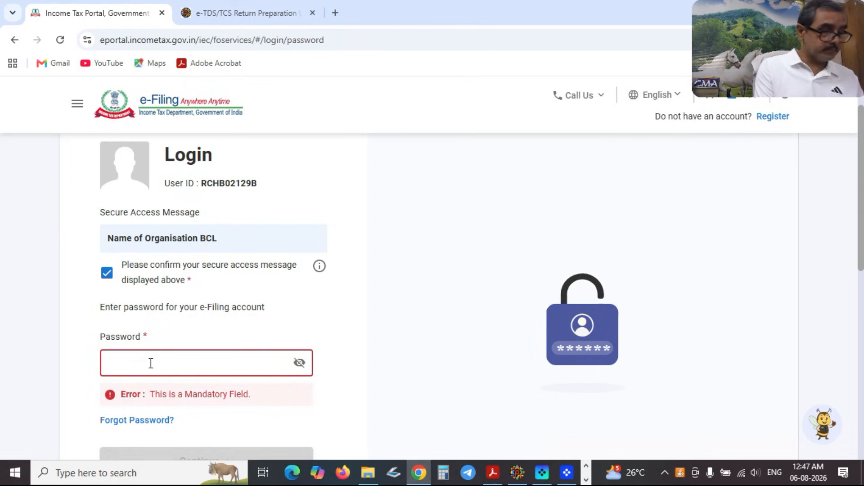
type("••")
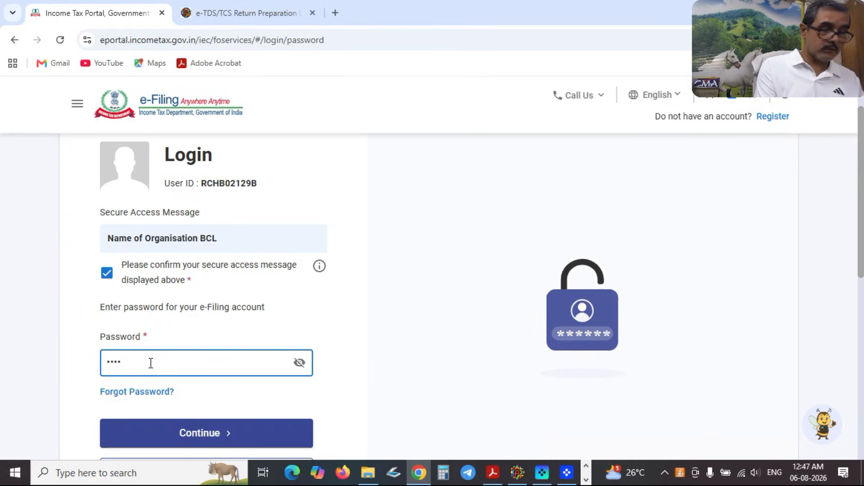
type("••")
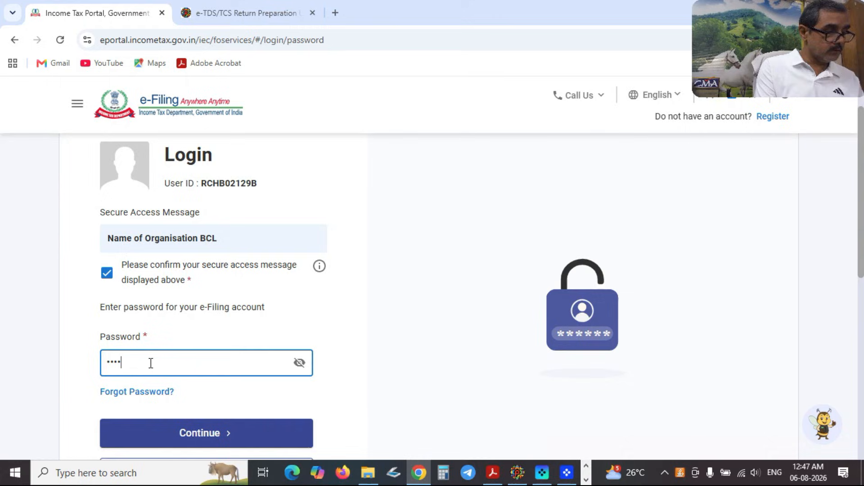
type("•")
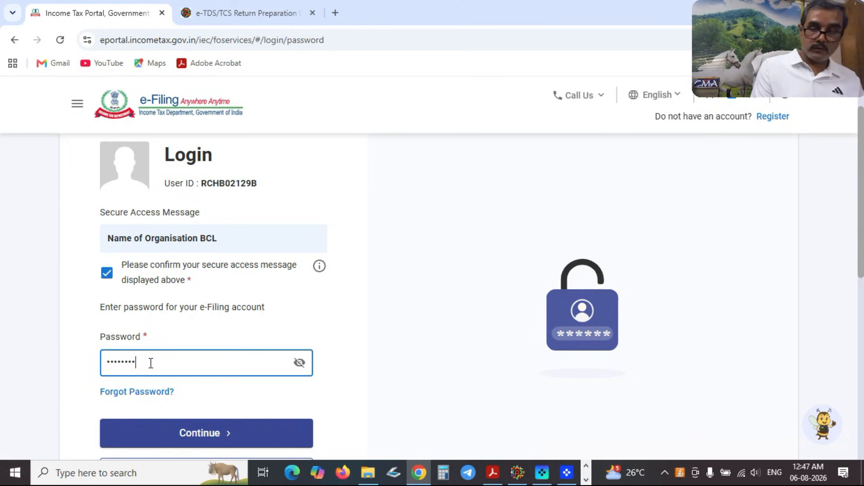
left_click(195, 433)
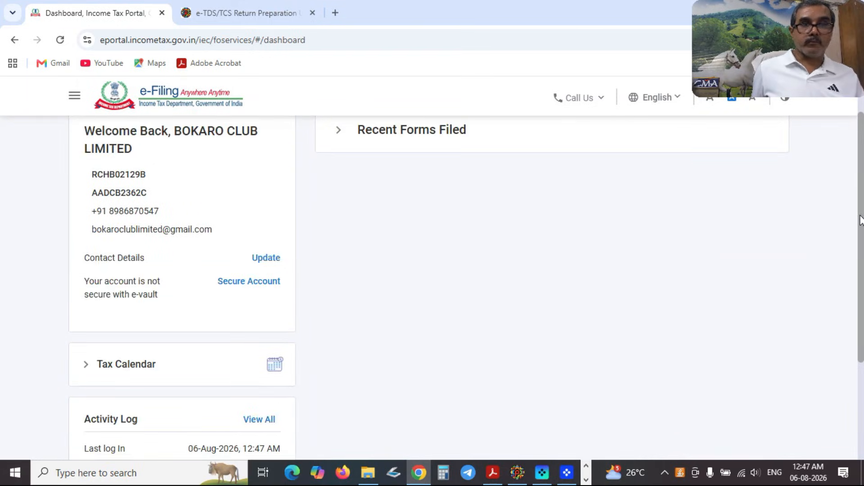
Via e-File > e-Pay Tax, choose TDS/TCS under Income-tax Act, 2025 and open the CSI File tab.
left_click(157, 140)
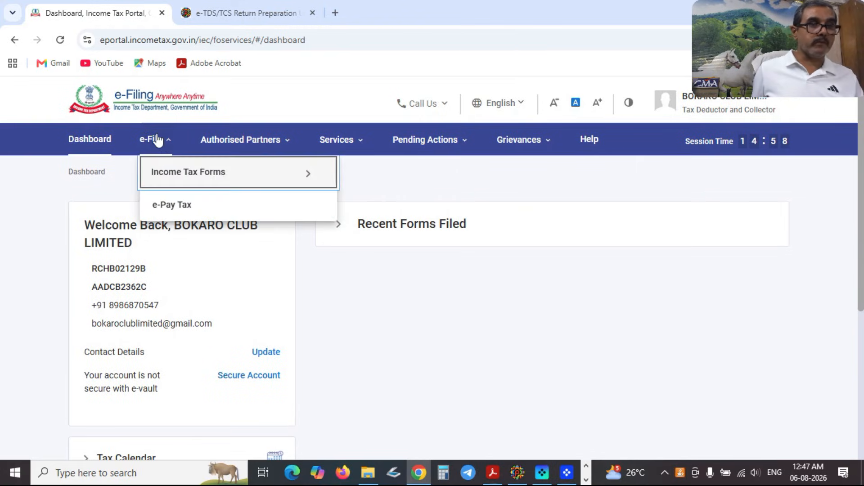
left_click(172, 205)
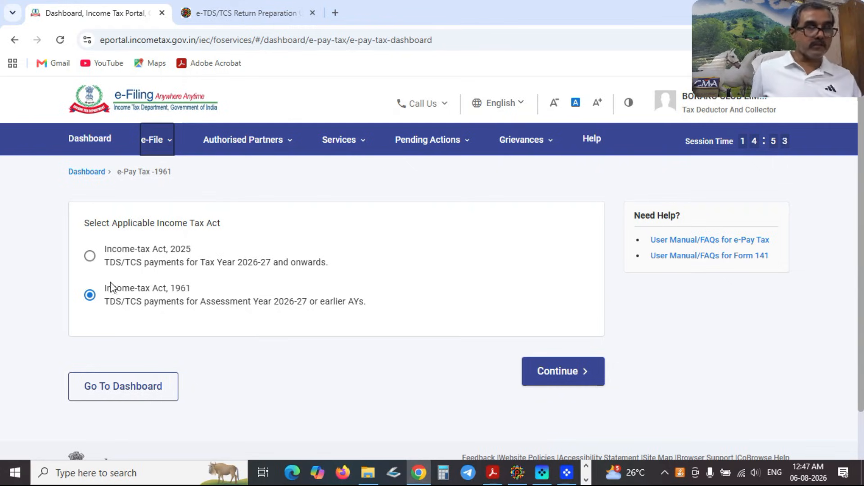
left_click(91, 258)
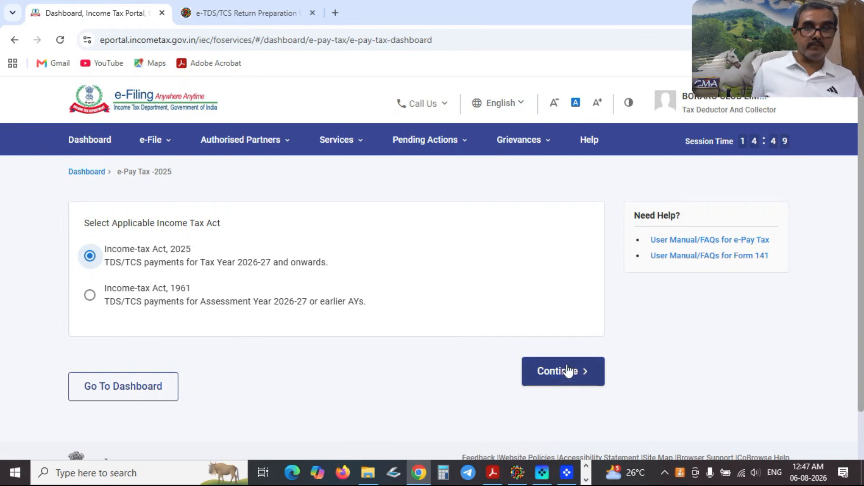
left_click(559, 380)
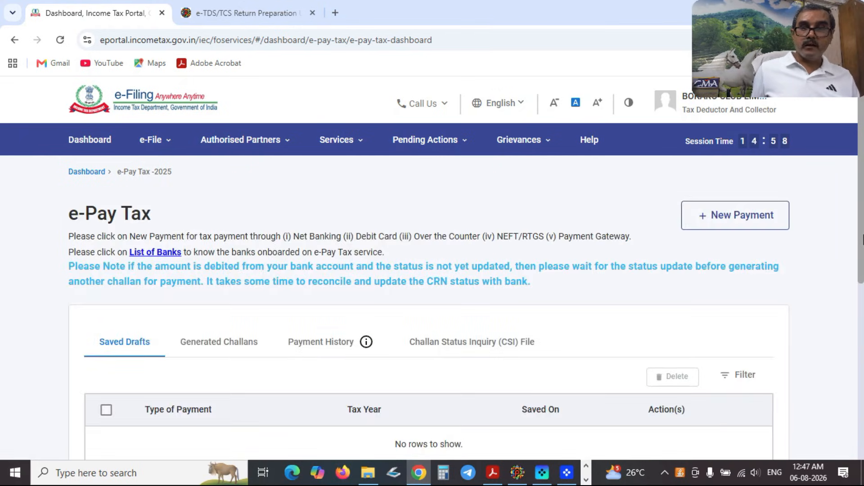
scroll(801, 252, "down", 3)
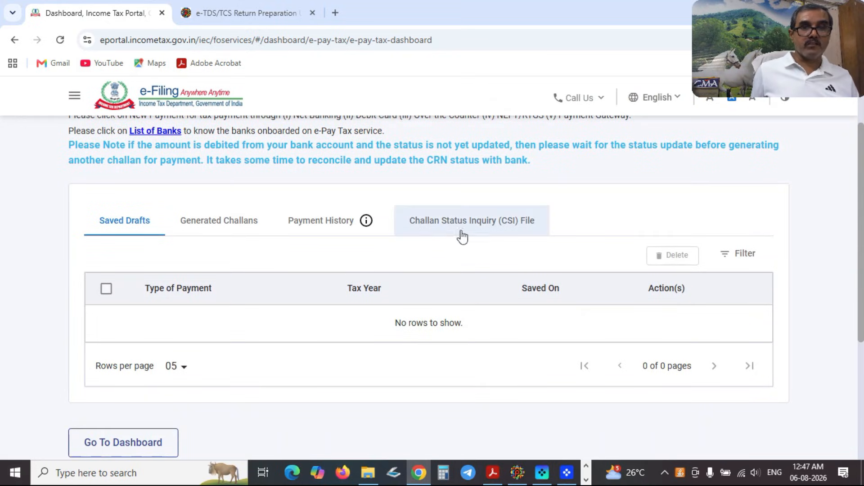
left_click(506, 229)
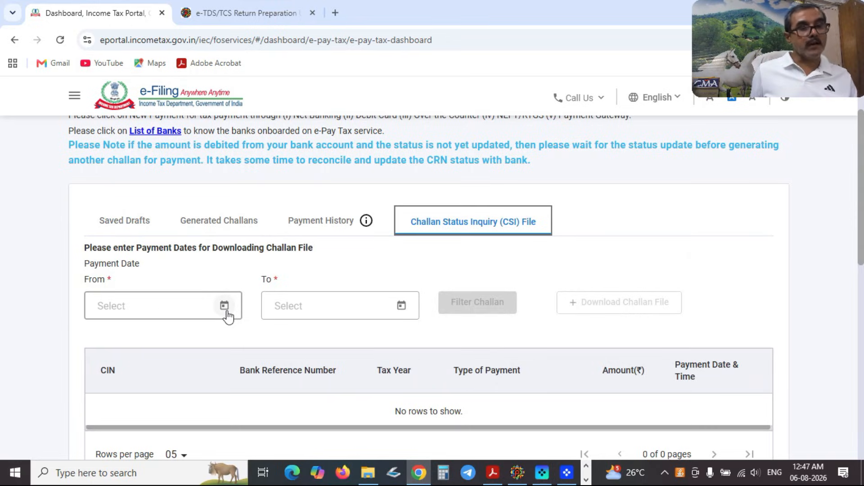
Set the payment date range from 01-Apr-2026 to 30-Jun-2026.
left_click(224, 308)
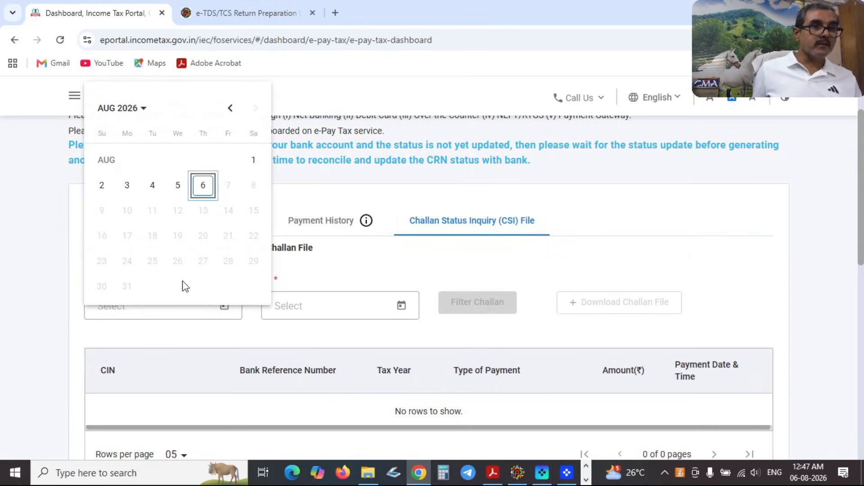
left_click(231, 108)
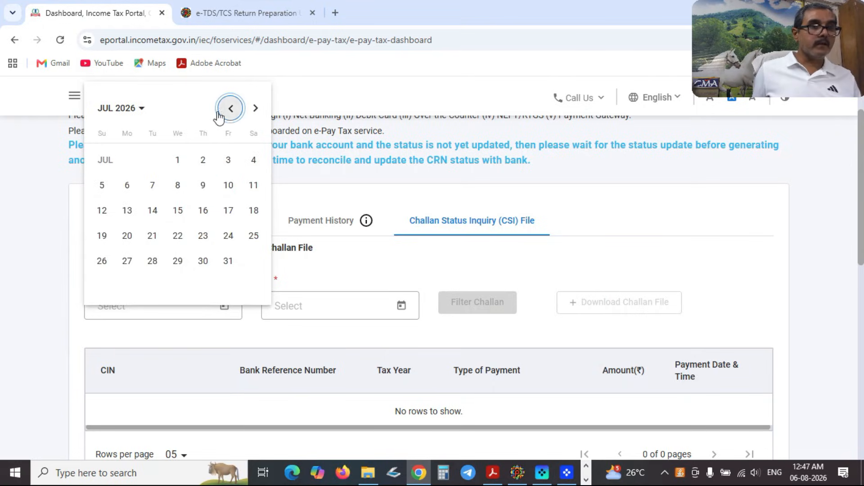
left_click(146, 118)
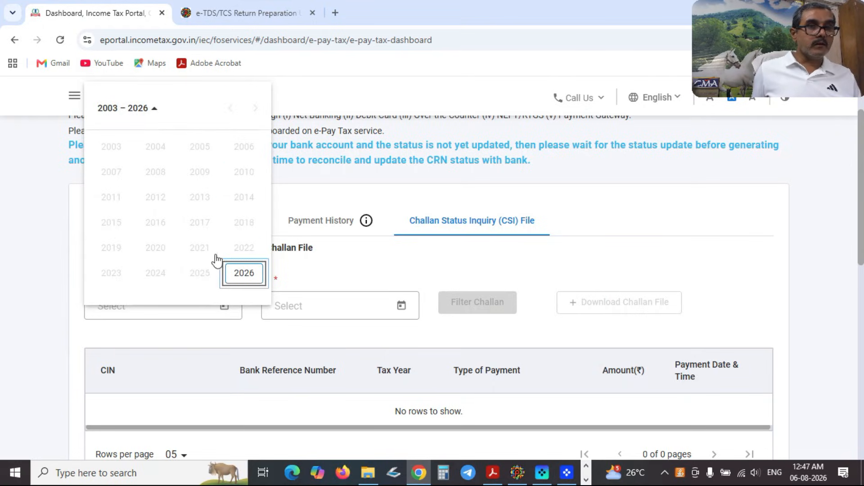
left_click(243, 275)
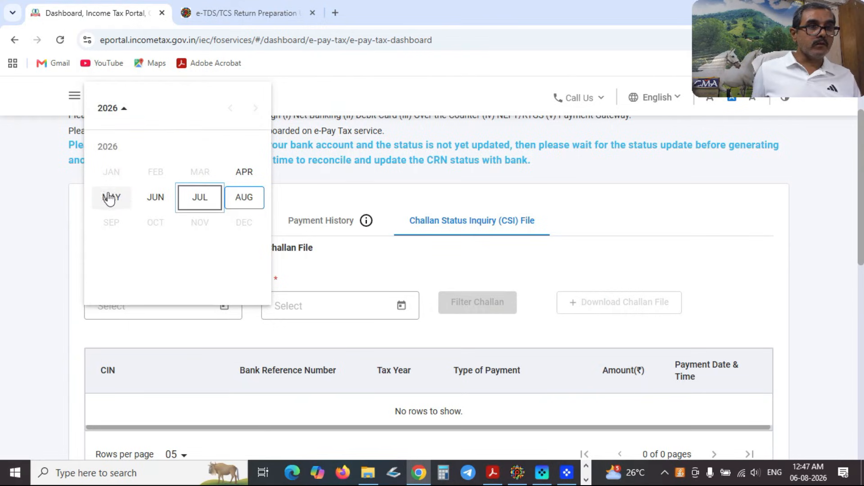
left_click(242, 179)
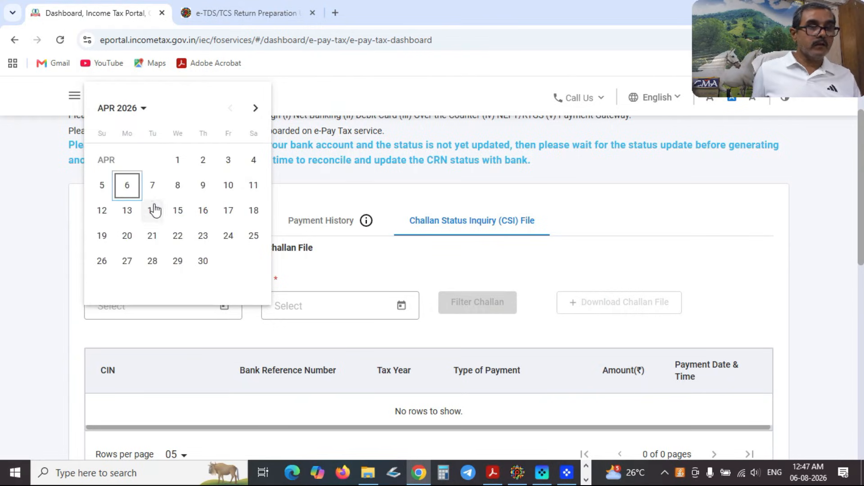
left_click(182, 164)
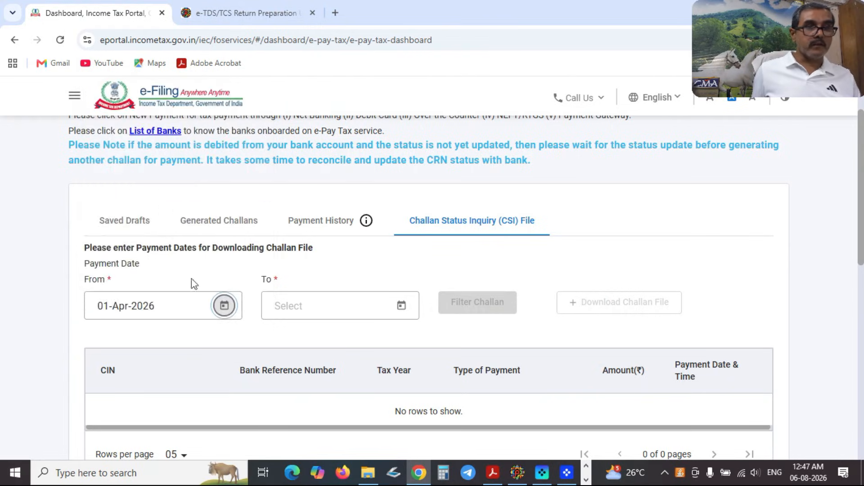
left_click(401, 305)
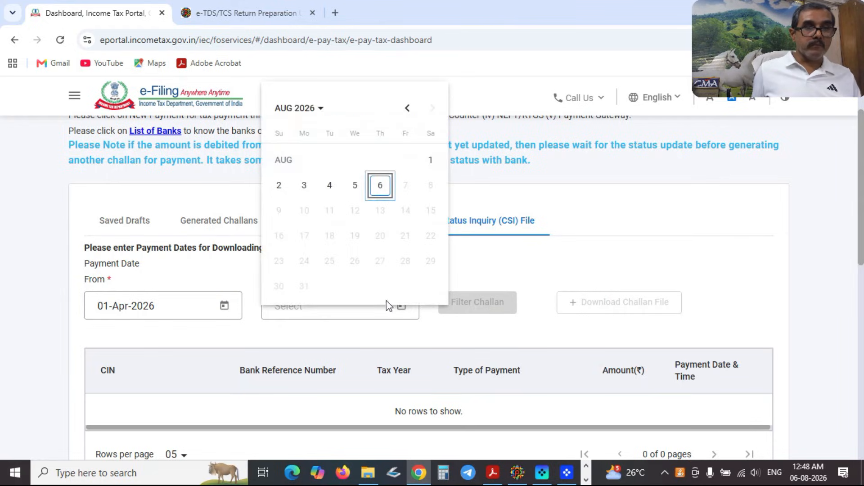
left_click(320, 113)
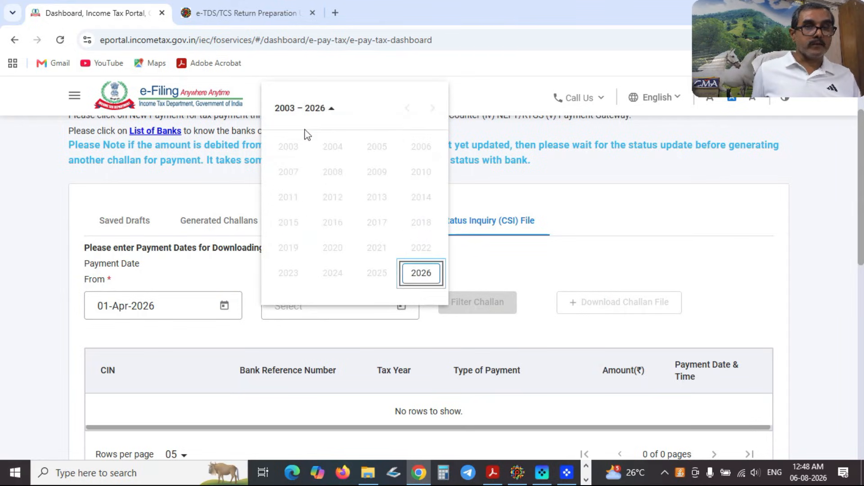
left_click(413, 279)
left_click(323, 206)
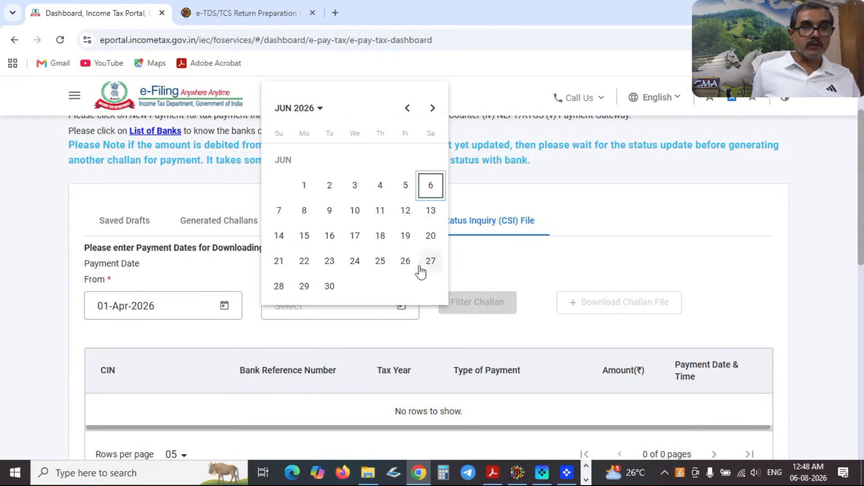
left_click(332, 288)
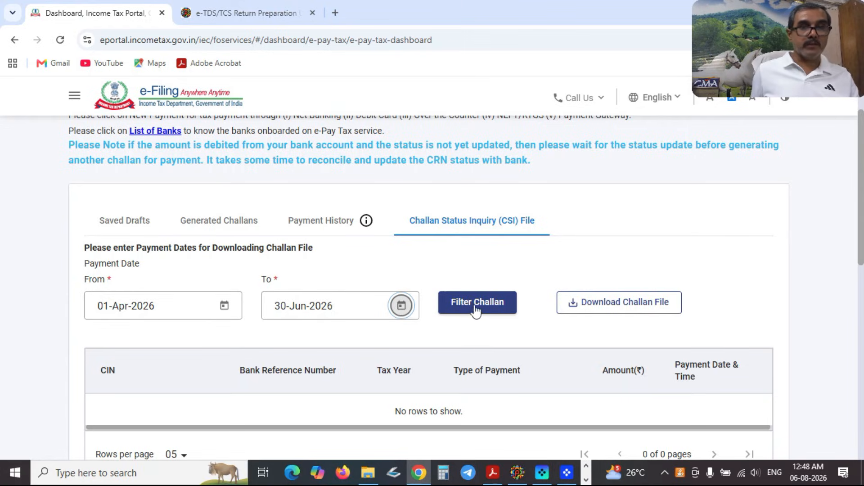
Download the challan CSI file and dismiss the open-with prompt.
left_click(648, 310)
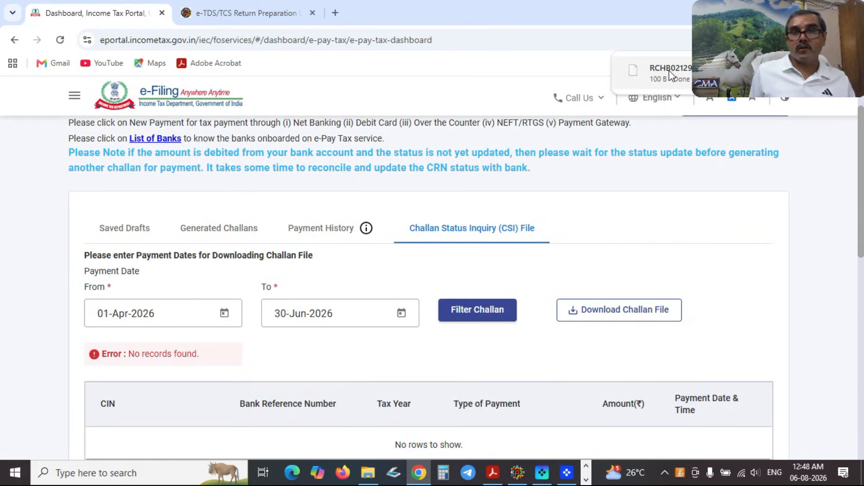
left_click(631, 68)
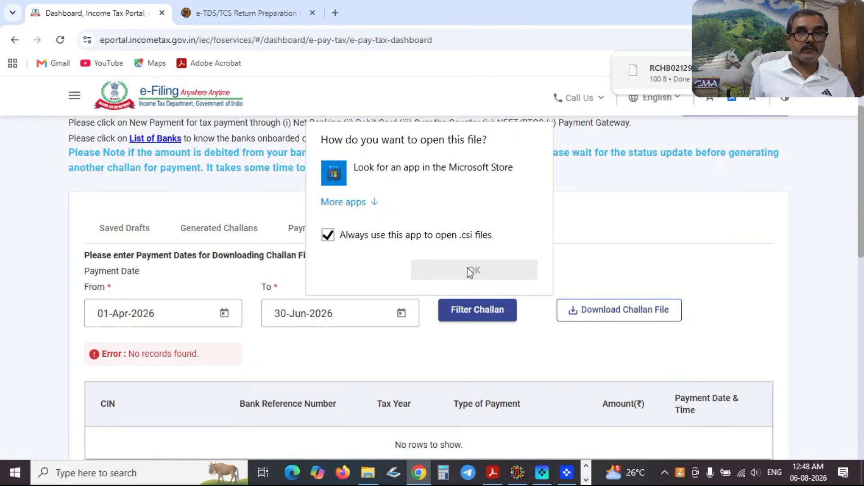
left_click(825, 228)
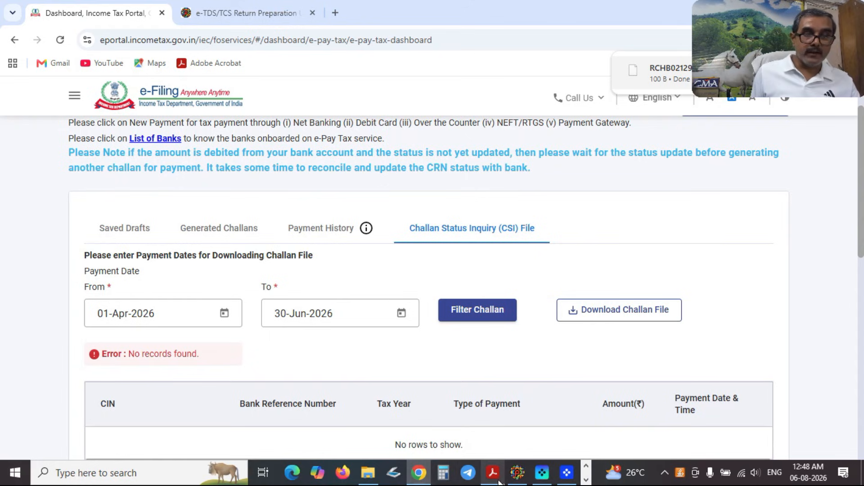
Return to File Explorer and browse drive D:.
left_click(367, 474)
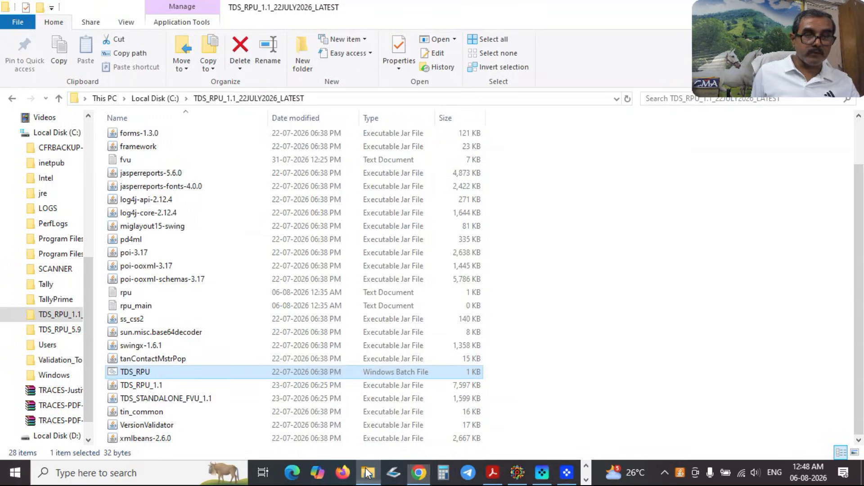
left_click(518, 473)
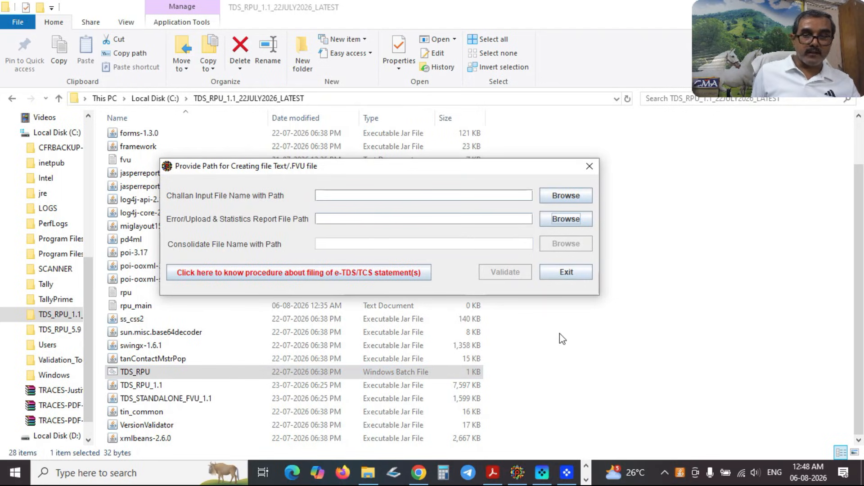
left_click(369, 473)
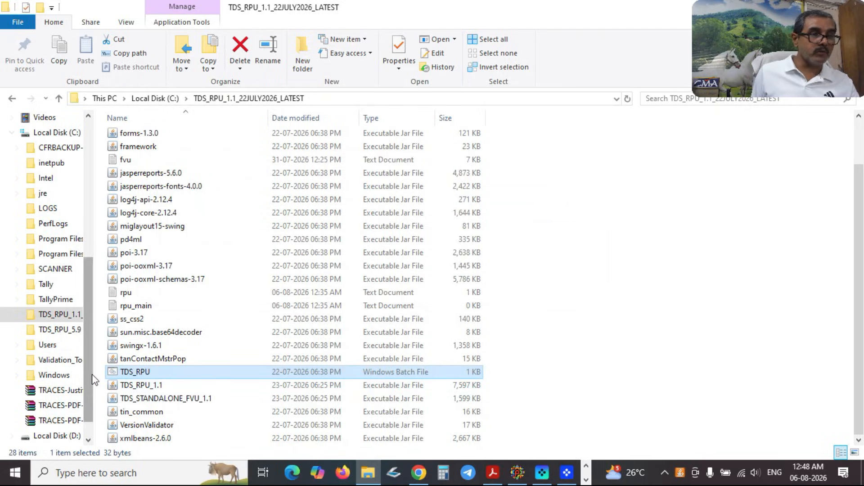
scroll(85, 396, "down", 1)
left_click(73, 406)
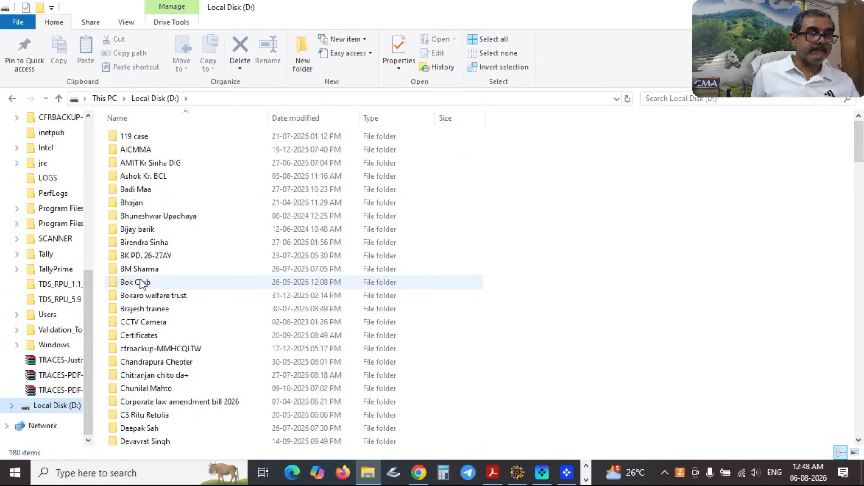
Open Bok Club > BCL_TDS_FVU > 2026-27 > Q1 and bring up the Form 27A PDF.
double_click(140, 282)
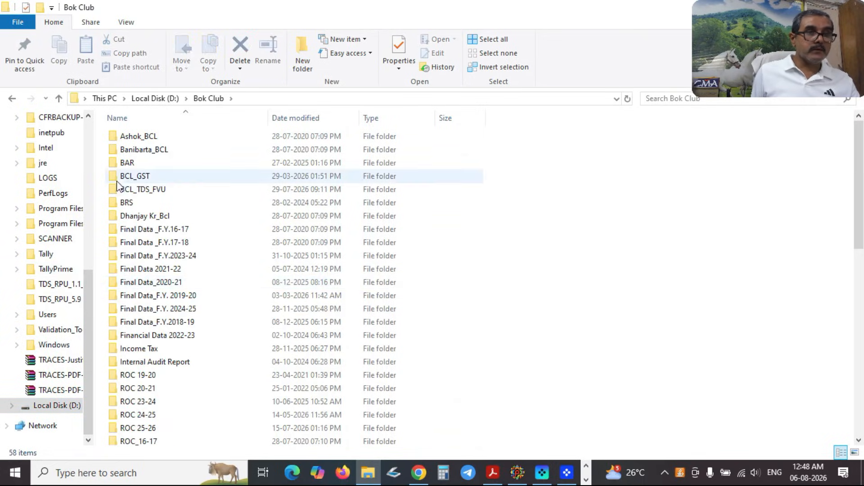
double_click(127, 189)
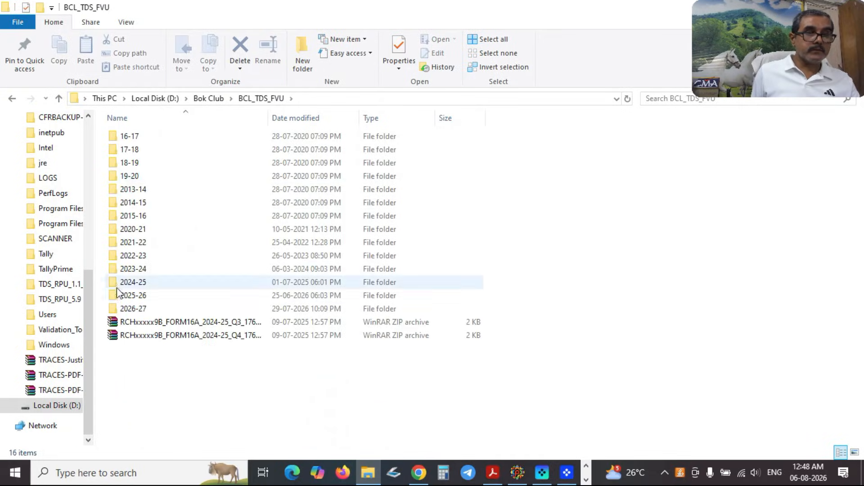
double_click(126, 309)
double_click(120, 139)
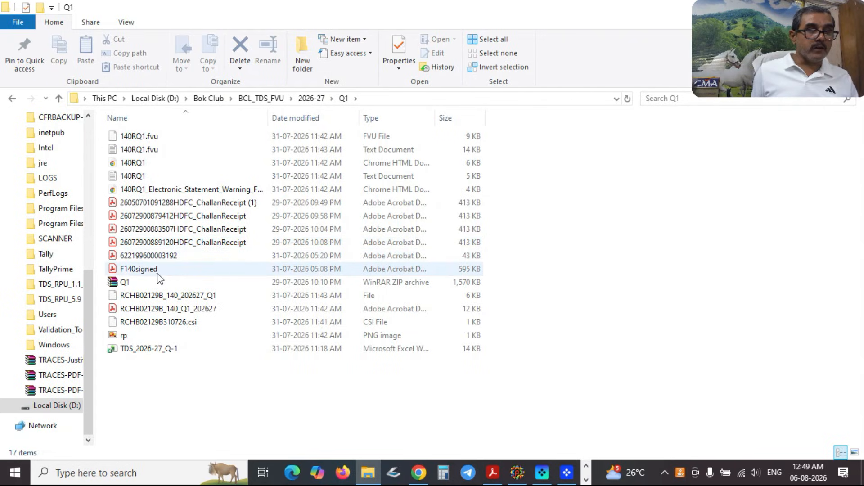
left_click(497, 479)
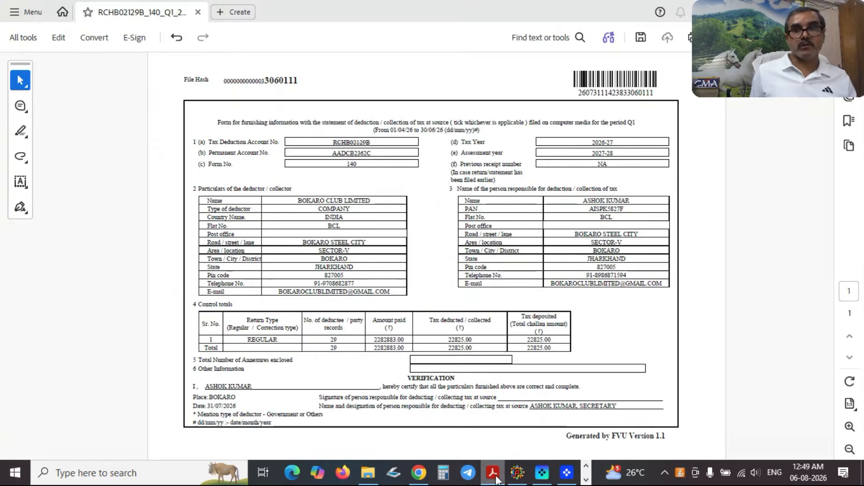